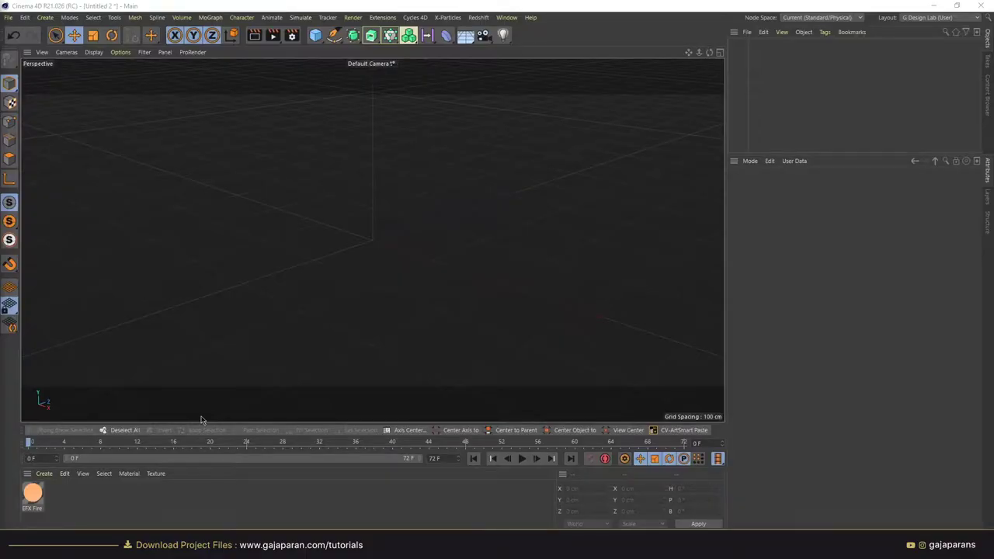
Add a Sphere primitive and set its radius to 10 cm
left_click(316, 35)
left_click(513, 67)
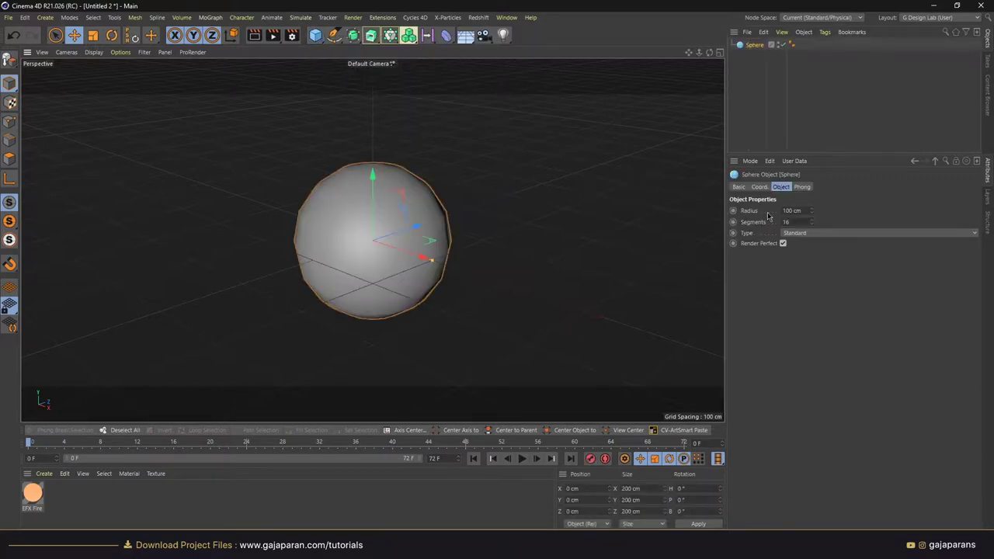
left_click(792, 210)
type("10")
key("Return")
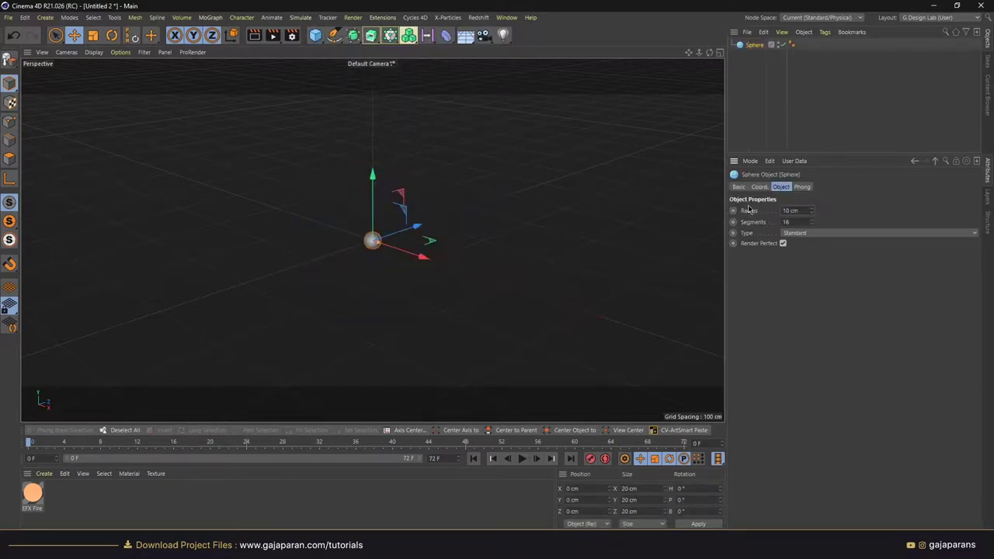
left_click(516, 104)
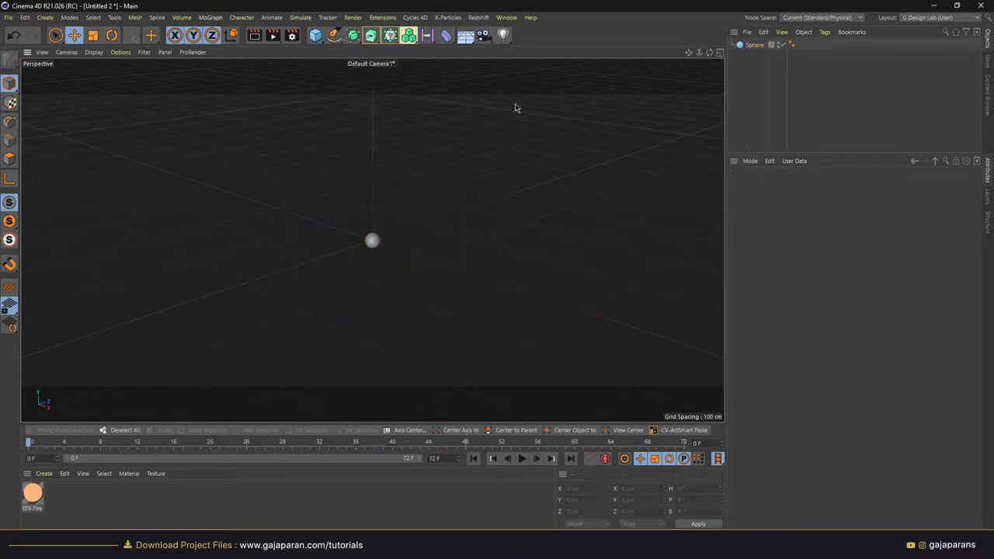
Add an xpExplosiaFX domain and shrink it to about 153 by 147 cm in the Top view
left_click(448, 17)
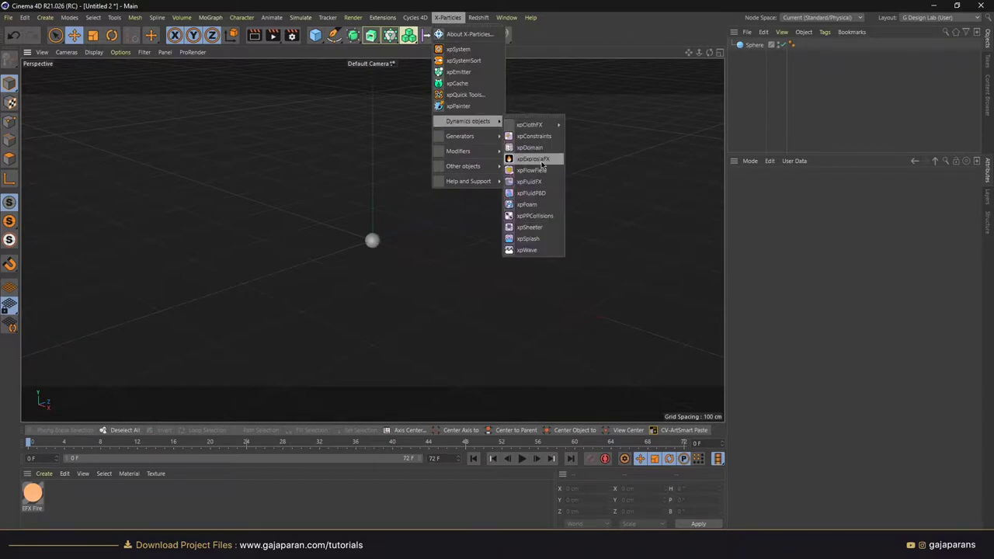
left_click(536, 158)
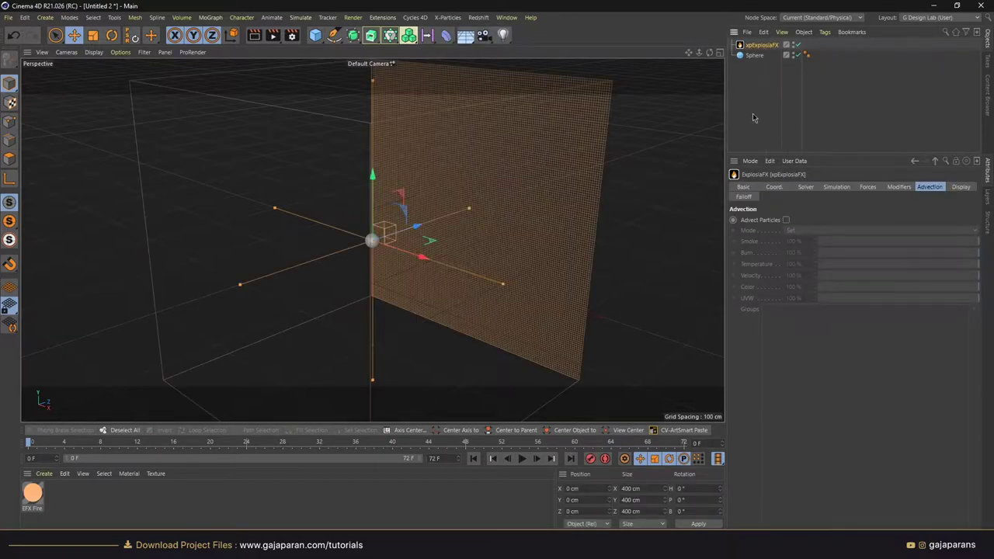
middle_click(614, 225)
left_click_drag(618, 149, 569, 145)
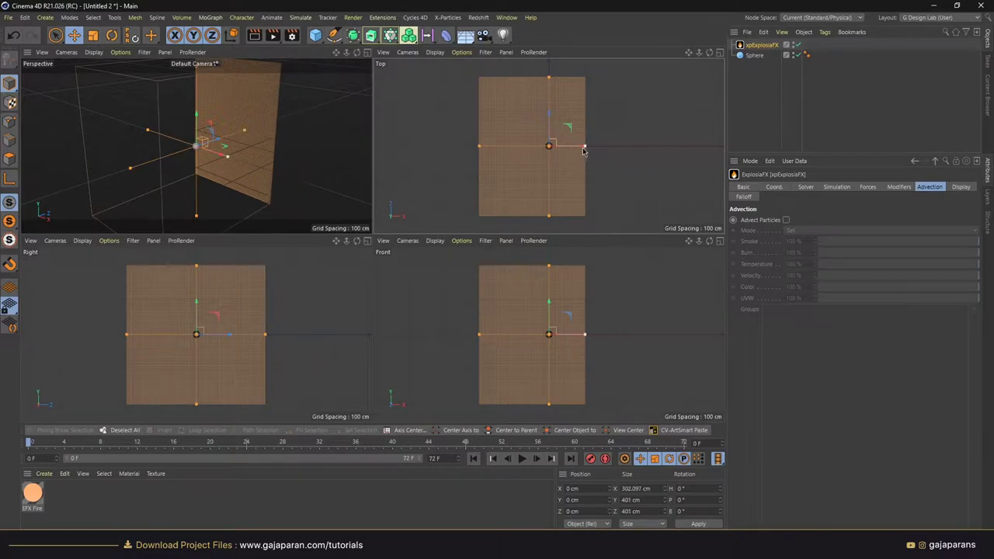
left_click_drag(549, 78, 548, 123)
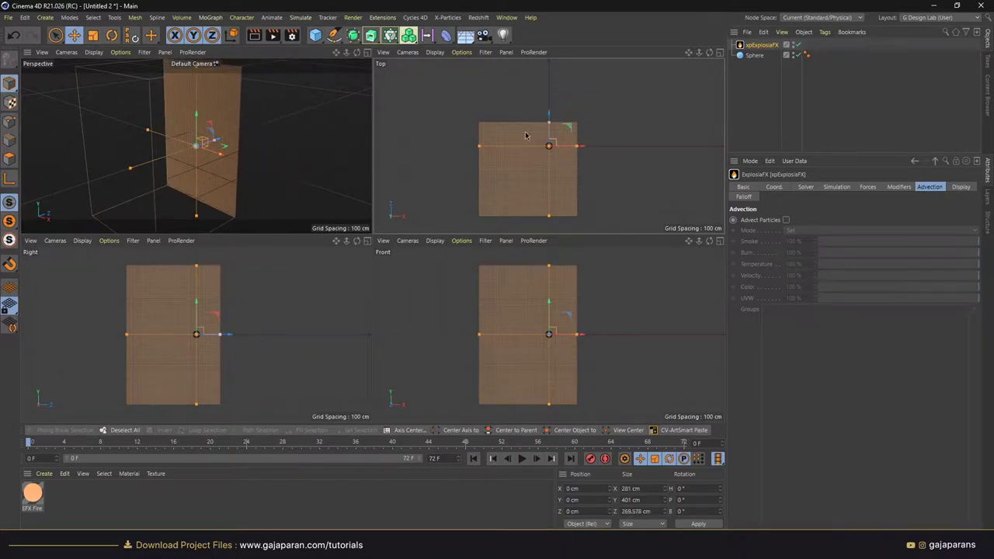
left_click_drag(480, 146, 525, 147)
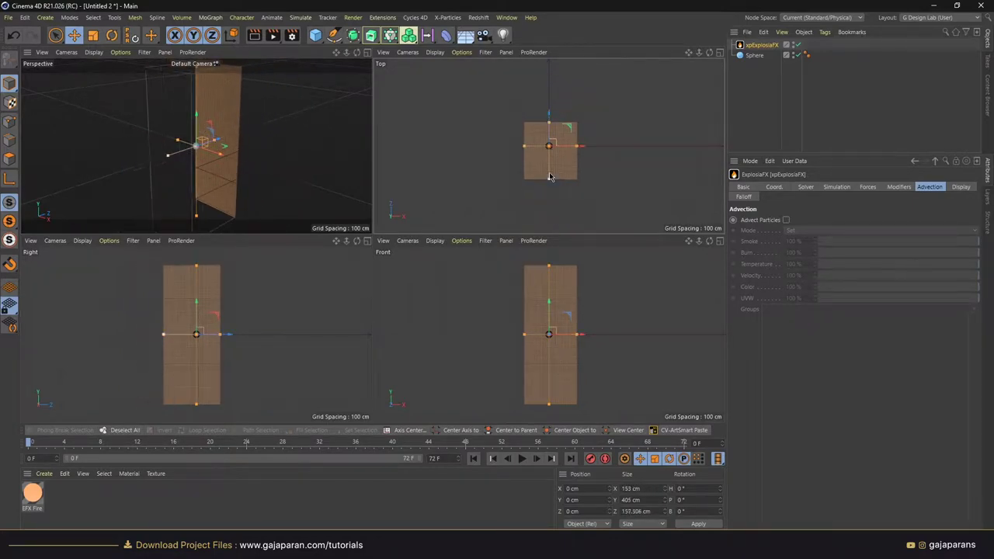
left_click_drag(553, 218, 545, 176)
Raise the domain to about Y 174 cm above the sphere
left_click_drag(547, 315, 547, 255)
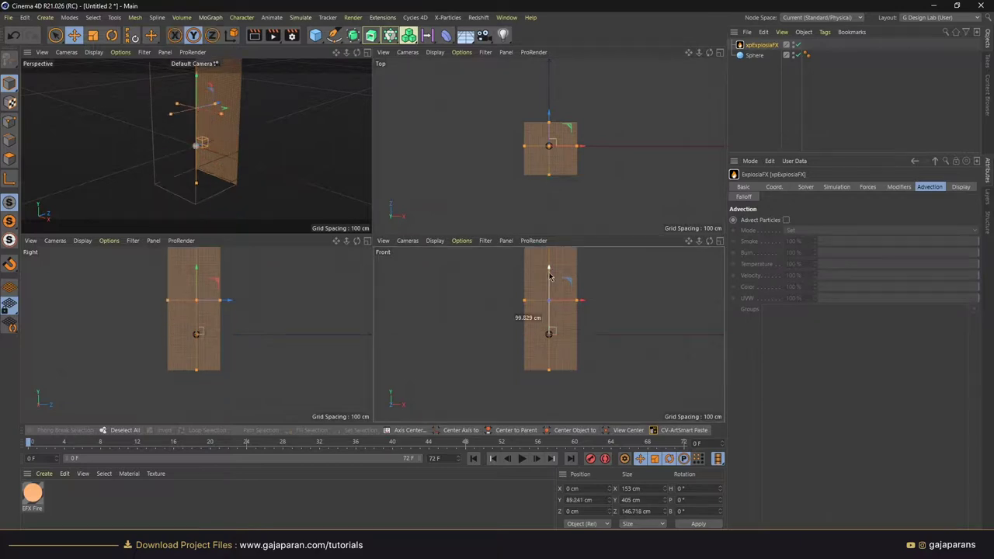
middle_click(367, 163)
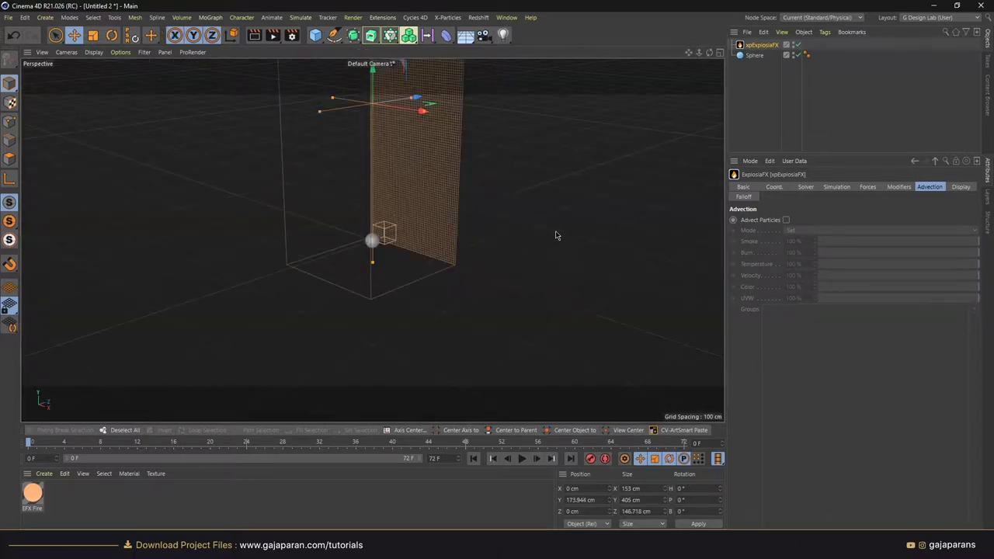
mouse_move(513, 194)
left_mouse_down("alt")
mouse_move(512, 180)
mouse_move(535, 248)
left_mouse_up("alt")
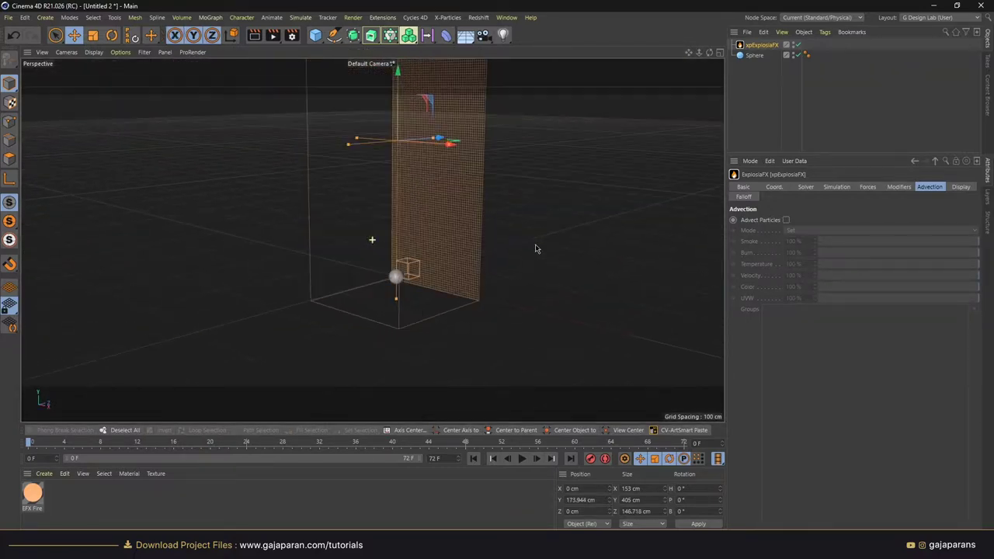
Tag the Sphere with an xpExplosiaFX Source tag
right_click(755, 59)
mouse_move(789, 203)
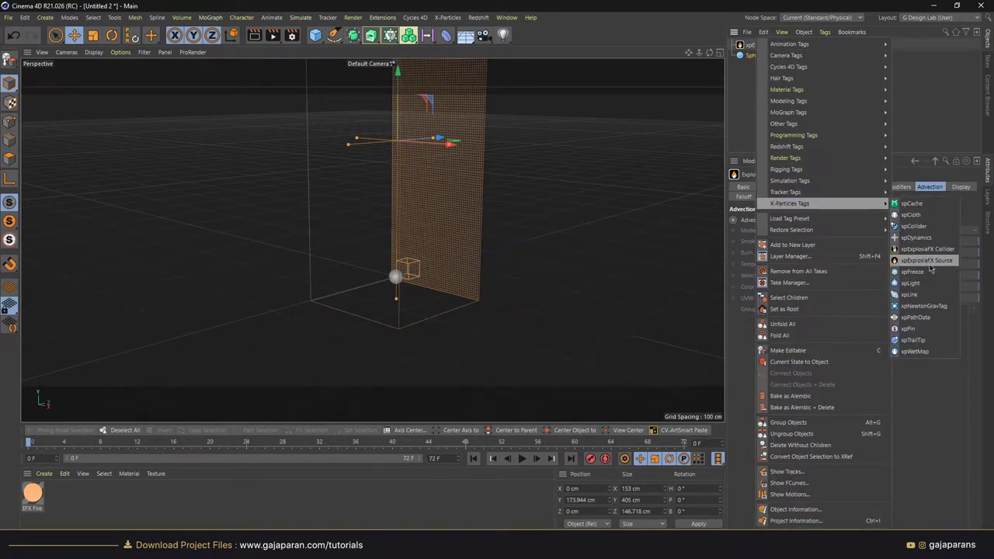
left_click(932, 260)
left_click(572, 370)
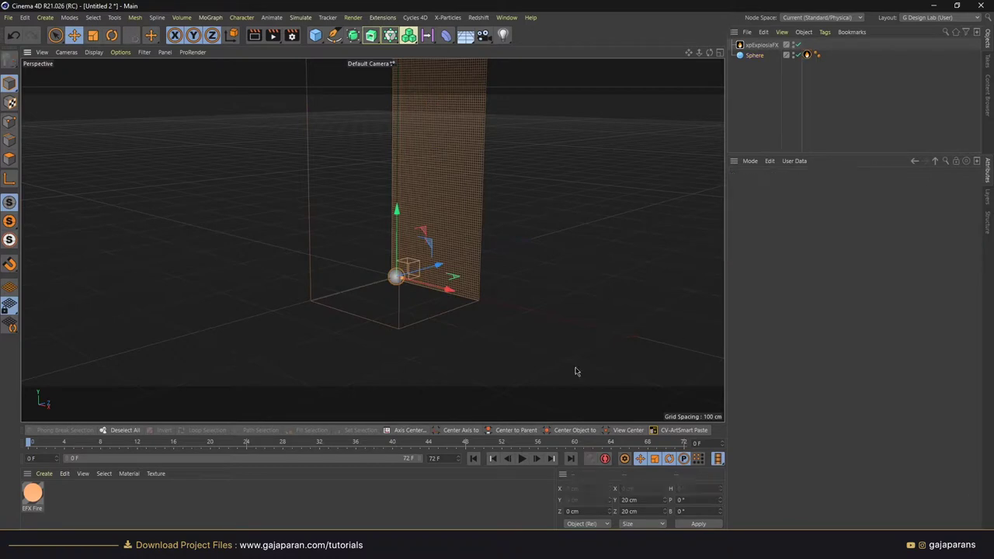
Play and rewind the timeline to preview smoke rising from the sphere
left_click(521, 459)
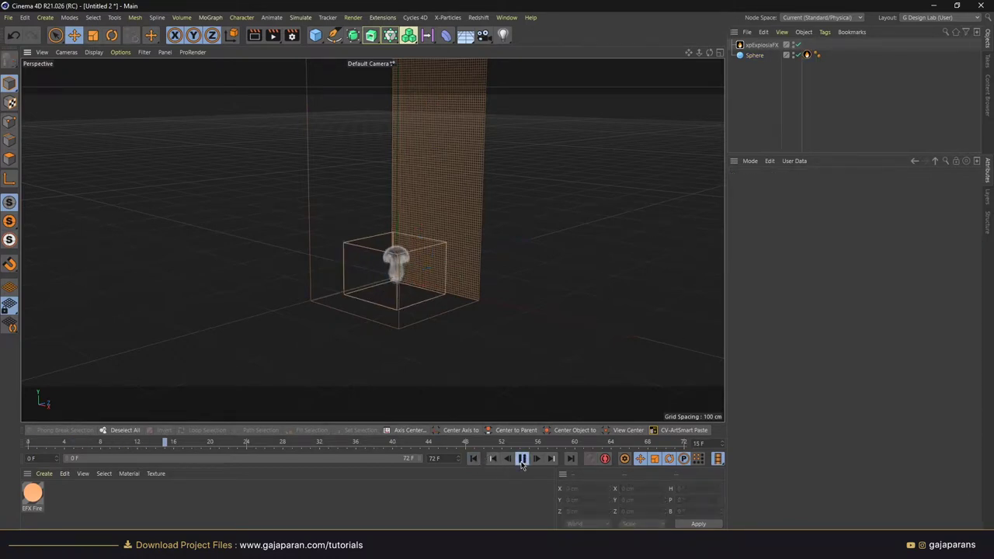
left_click(522, 459)
left_click(473, 458)
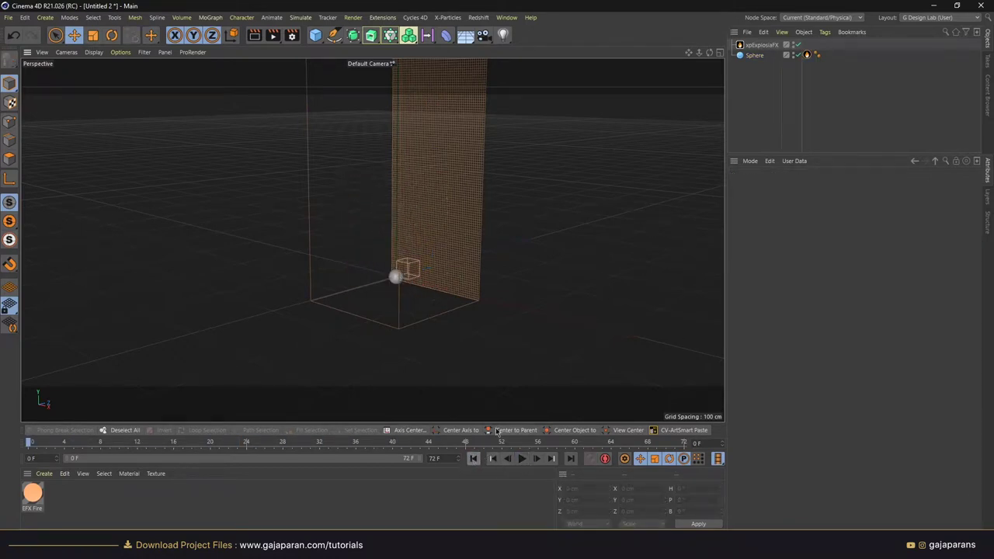
left_click(448, 17)
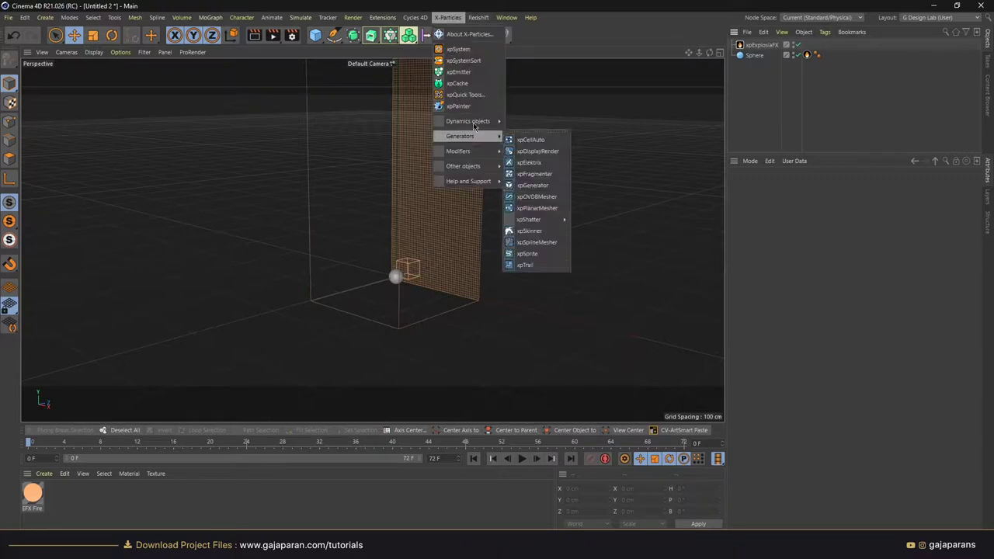
Add an xpEmitter with Object shape set to the Sphere, emitting from Polygon Area
left_click(466, 68)
left_click(829, 188)
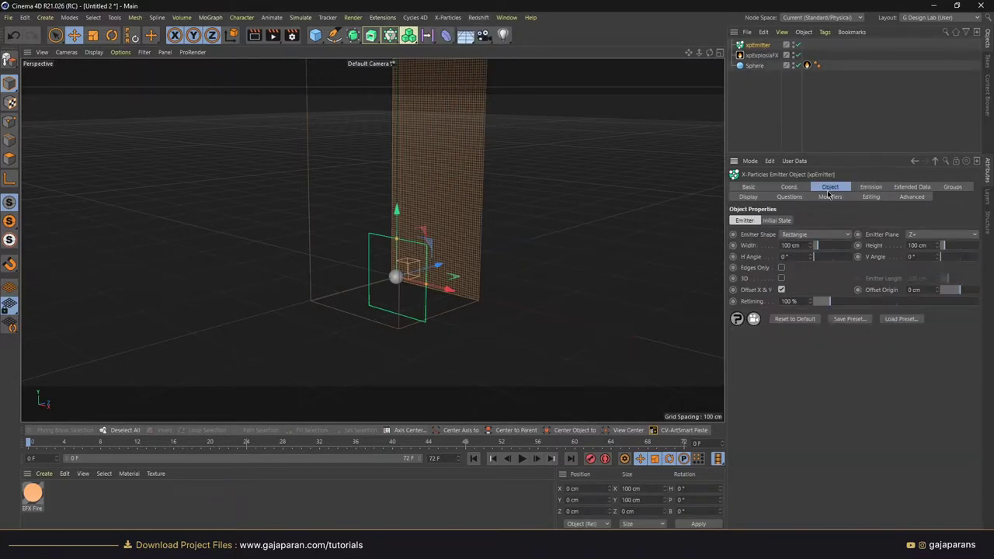
left_click(811, 233)
left_click(798, 327)
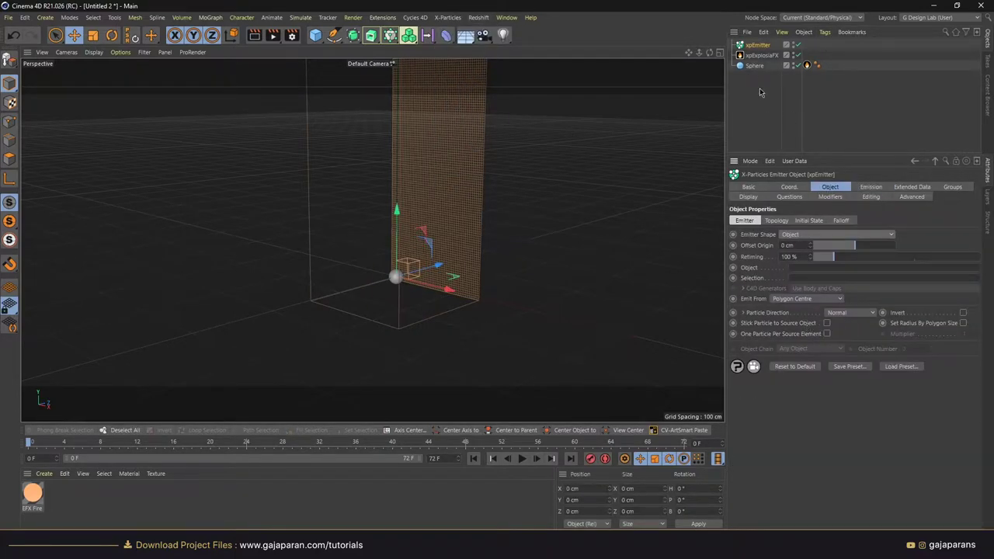
left_click_drag(811, 273, 811, 269)
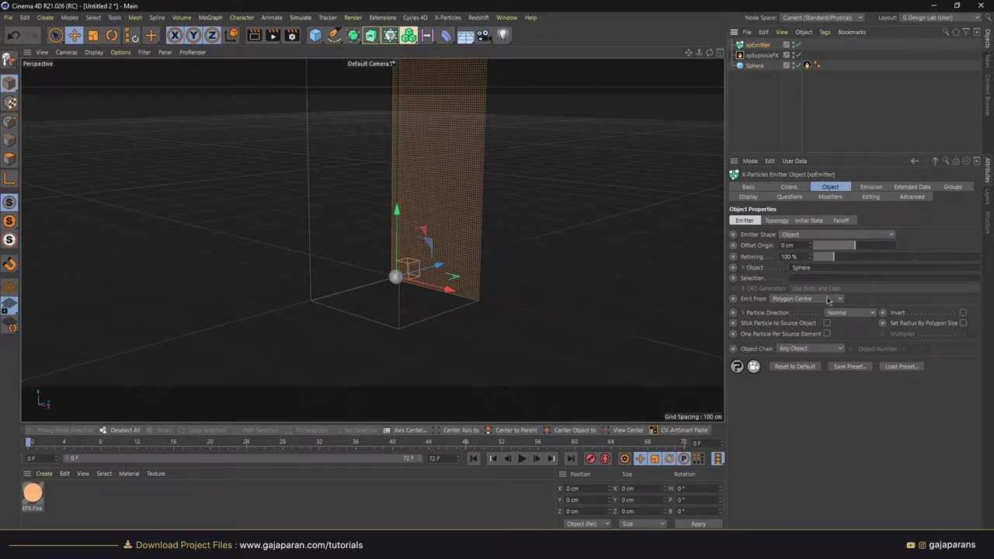
left_click(816, 300)
left_click(816, 318)
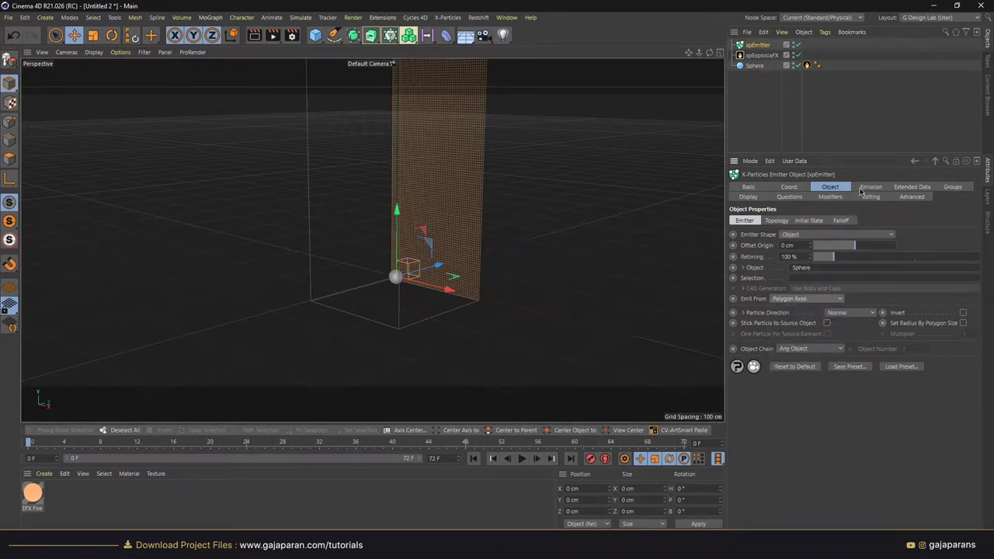
left_click(868, 188)
Set emitter Speed to 0, Shot mode with count 50, and particle radius 10 cm
left_click_drag(803, 339, 779, 338)
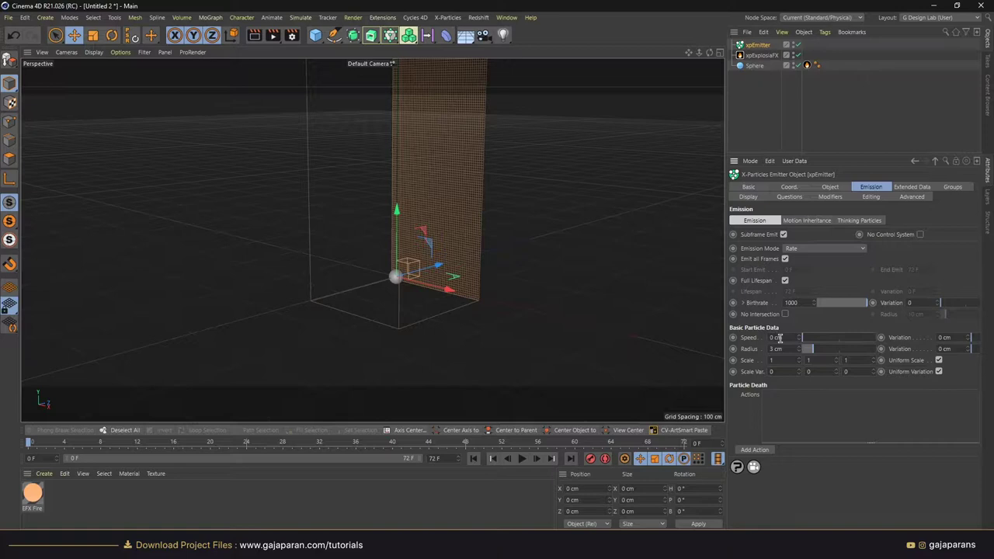
left_click(808, 250)
left_click(806, 288)
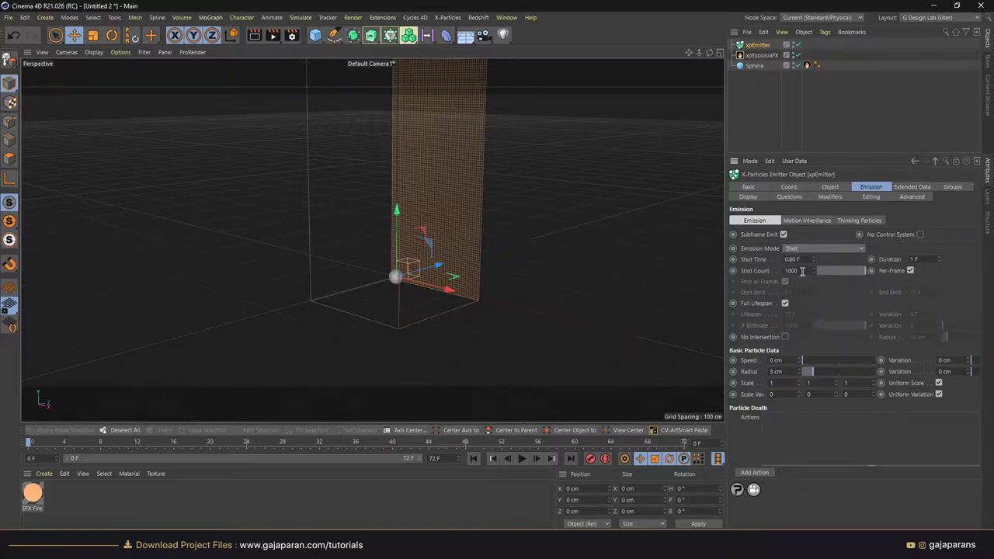
double_click(802, 270)
type("0")
key("Return")
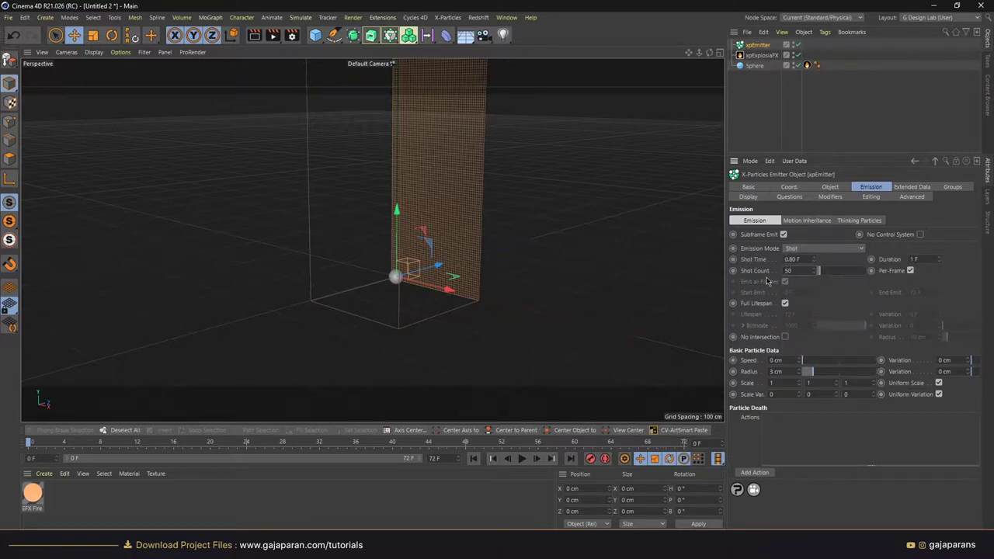
double_click(795, 372)
type("10")
key("Return")
Play and rewind the simulation to preview the particle shot
left_click(522, 459)
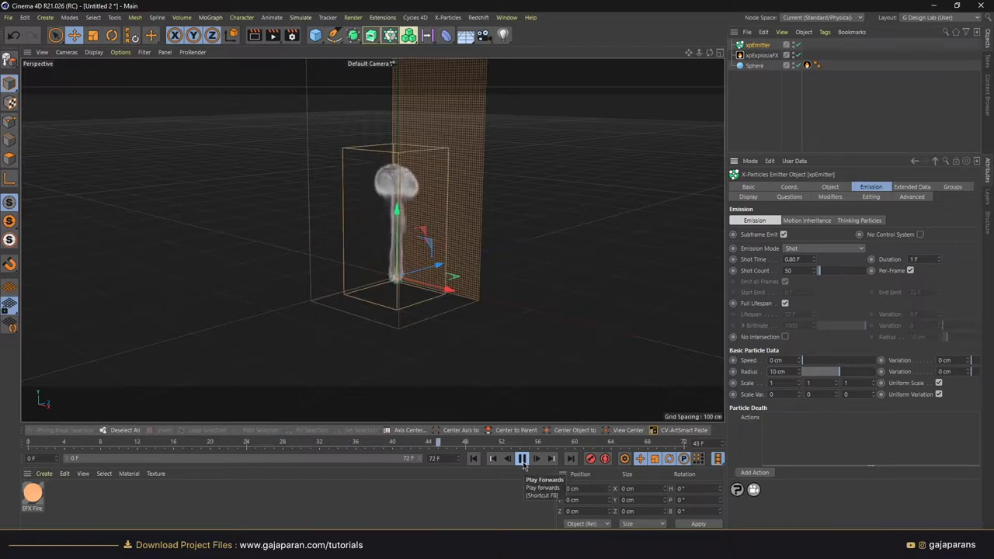
left_click(522, 459)
left_click(473, 459)
Enable Advect Particles on xpExplosiaFX with Smoke, Burn, Temperature, Color and UVW at 0%
left_click(761, 55)
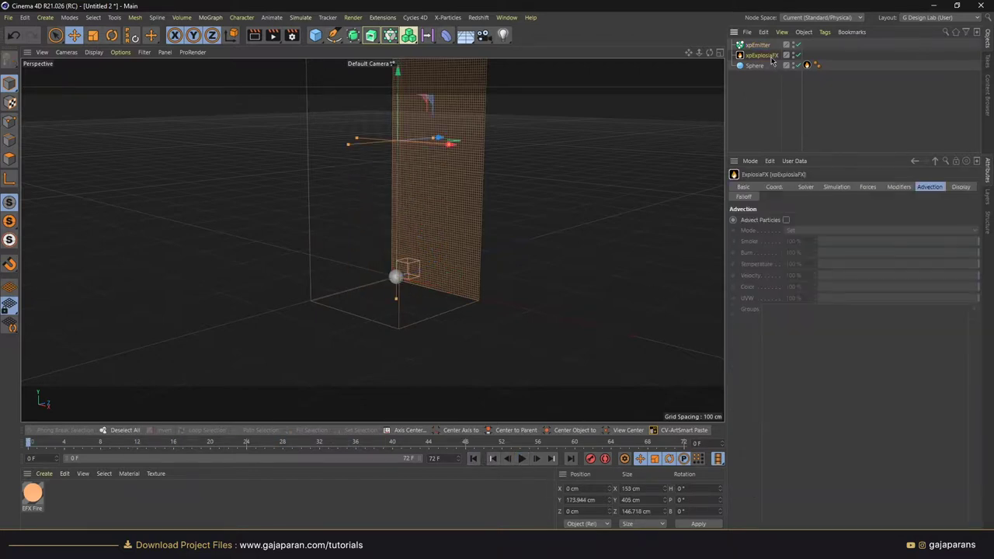
left_click(786, 220)
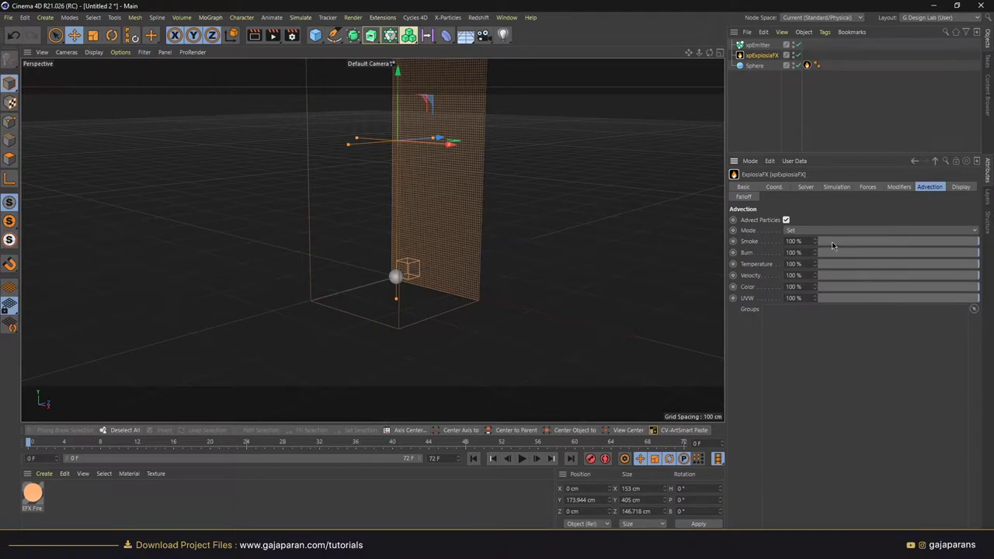
left_click_drag(832, 242, 817, 242)
mouse_move(831, 253)
left_mouse_down()
mouse_move(817, 252)
mouse_move(817, 298)
left_mouse_up()
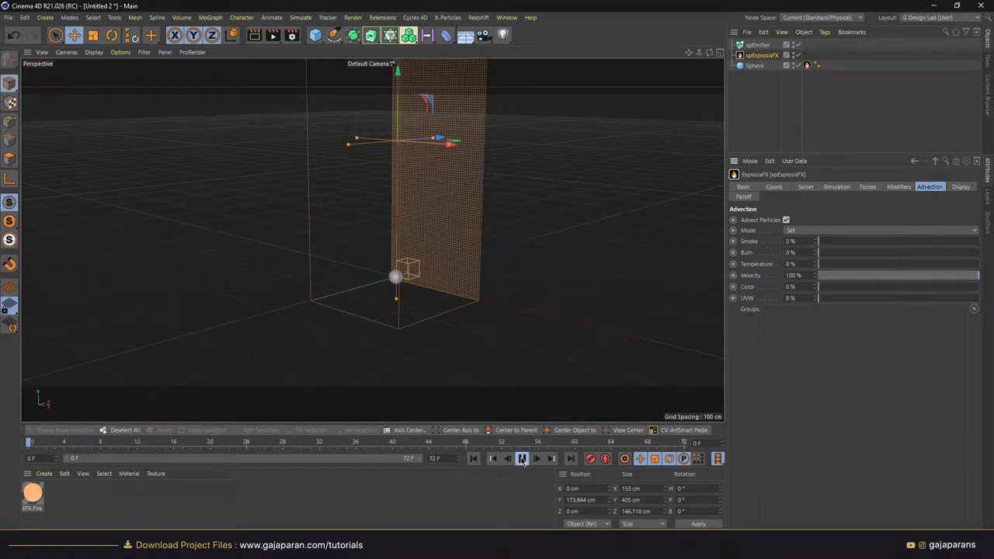
Play and rewind the simulation to preview the advected smoke
left_click(522, 459)
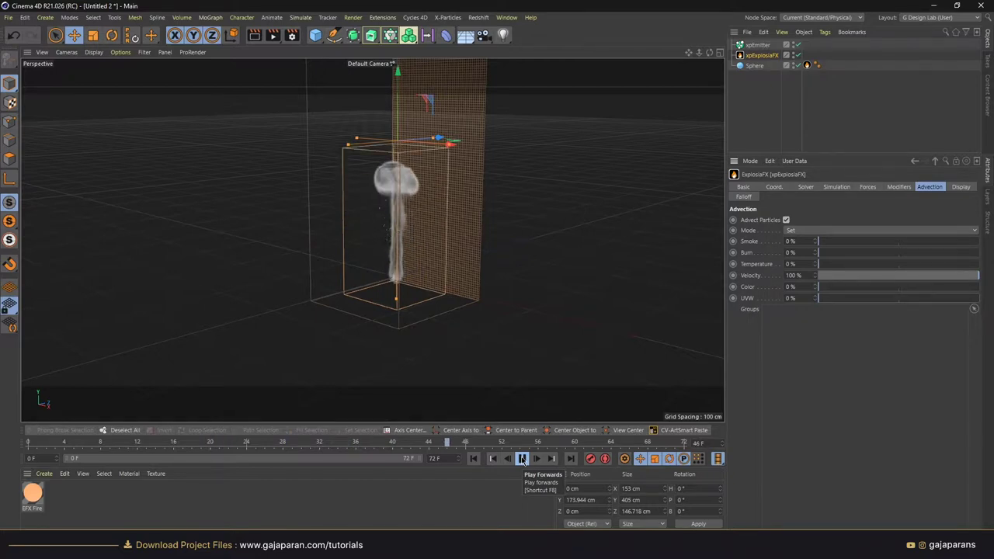
left_click(473, 458)
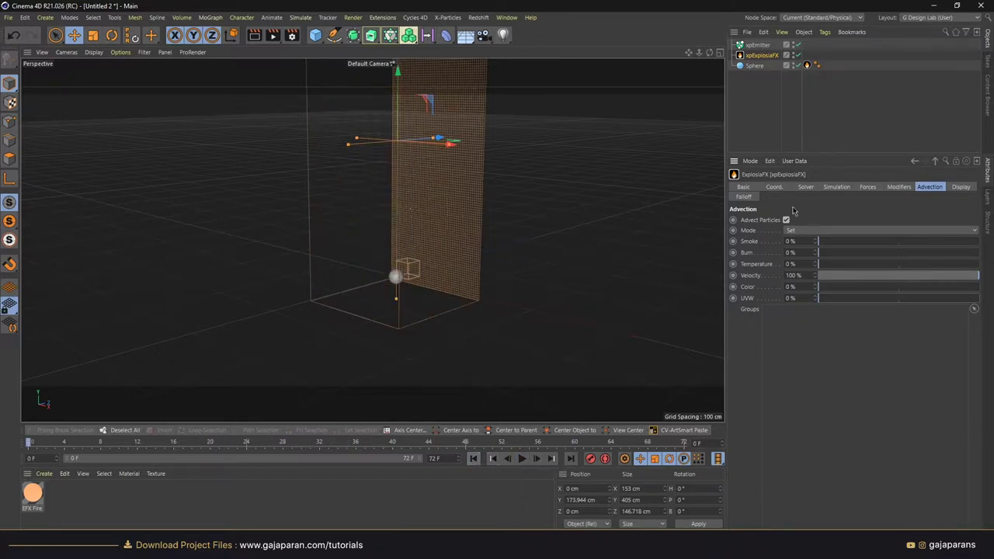
left_click(760, 45)
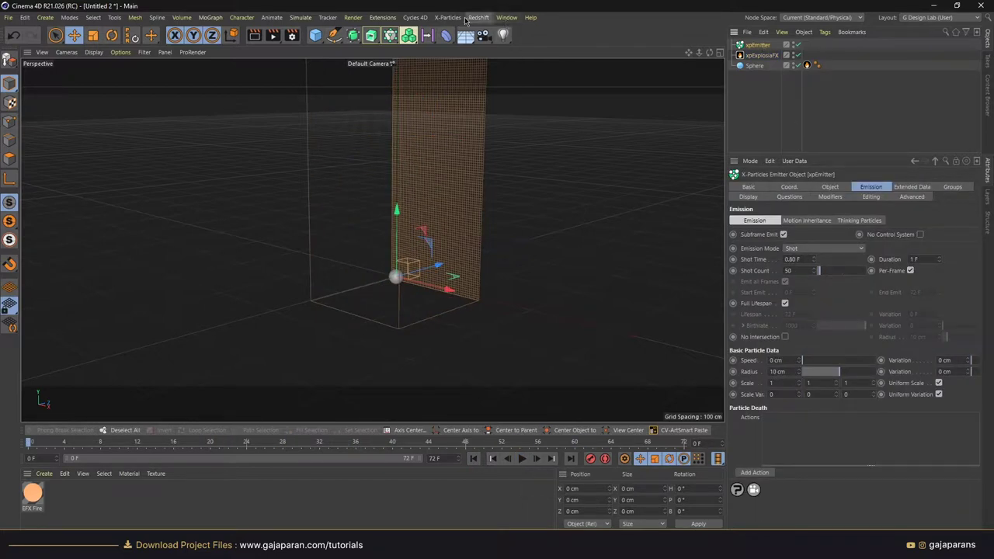
Add xpPhysical and set the emitter to Include only xpPhysical and xpExplosiaFX modifiers
left_click(448, 17)
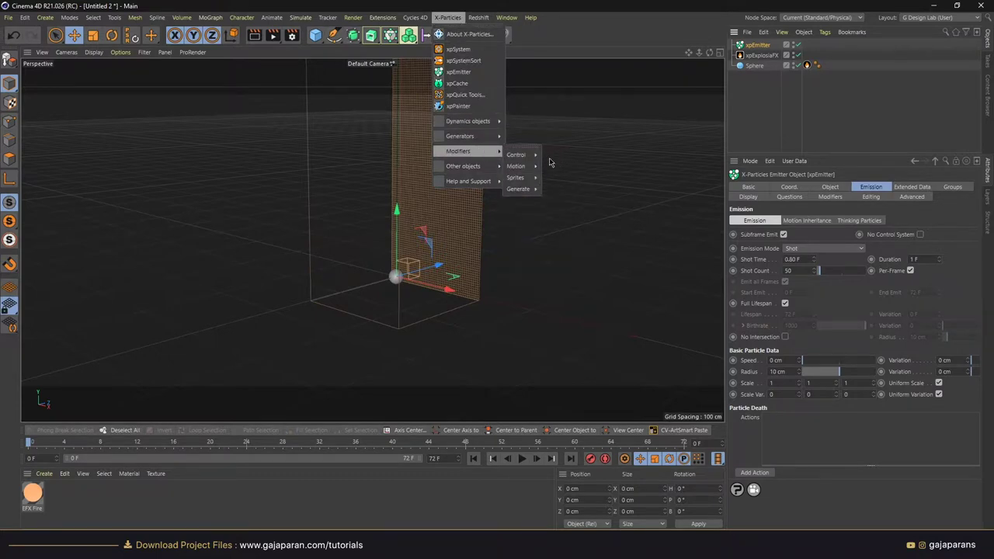
mouse_move(459, 150)
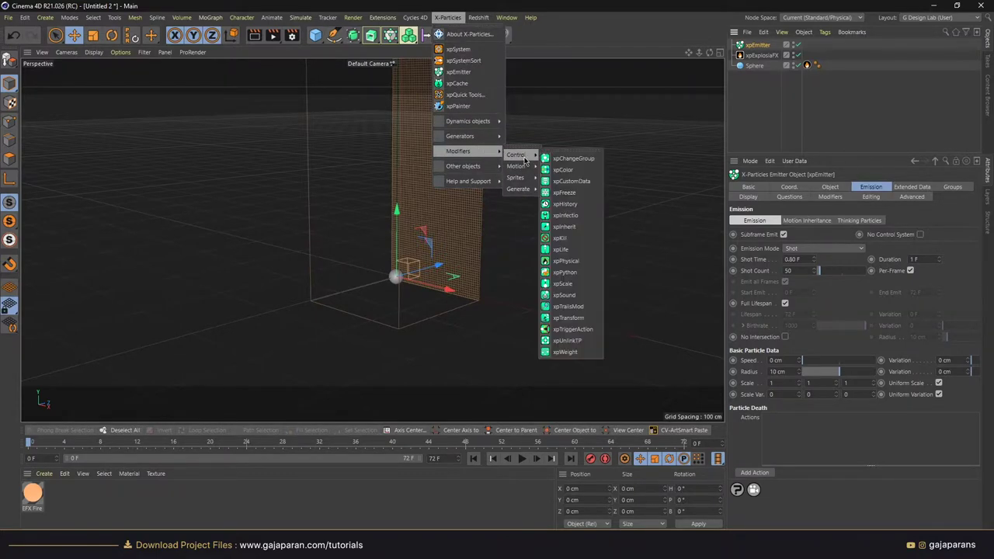
mouse_move(516, 155)
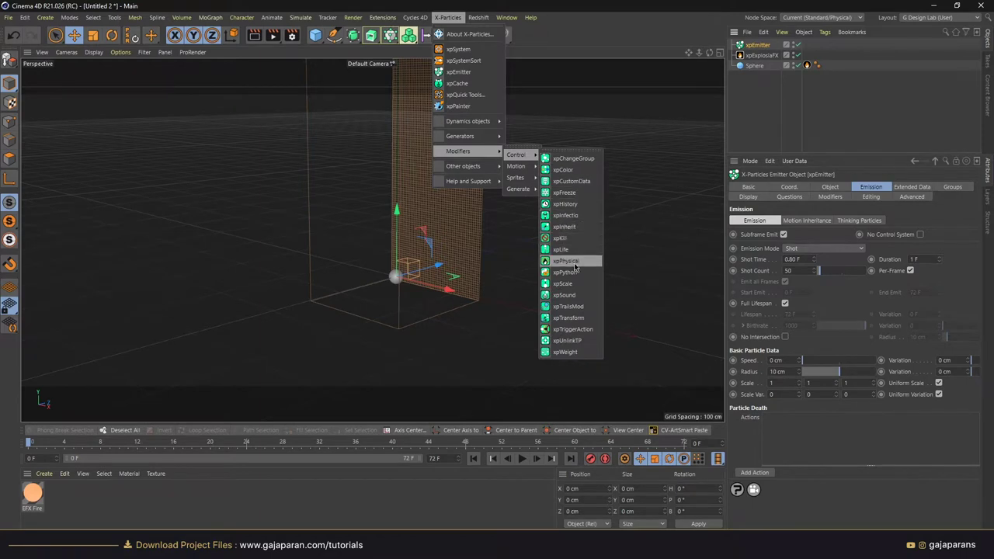
left_click(574, 267)
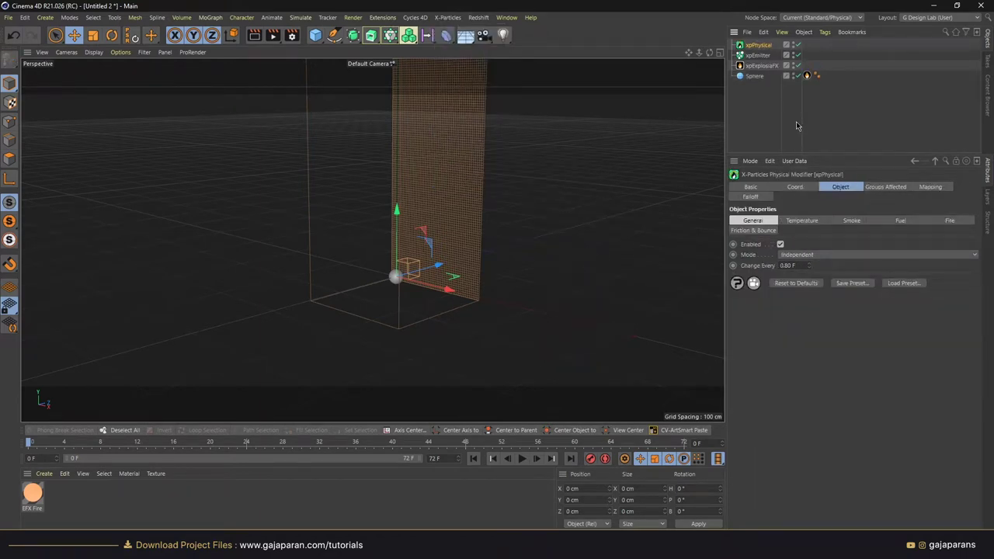
left_click(764, 56)
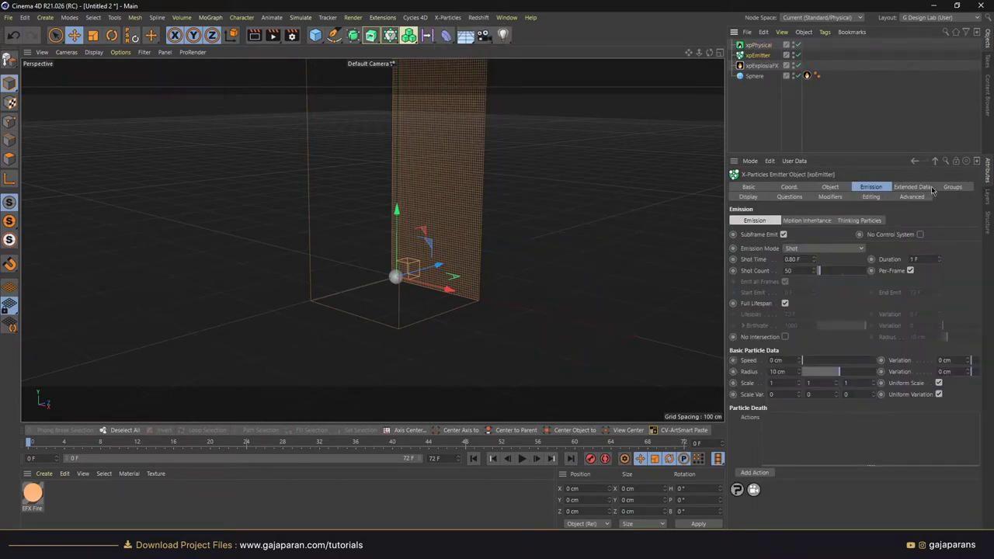
left_click(830, 196)
left_click(844, 231)
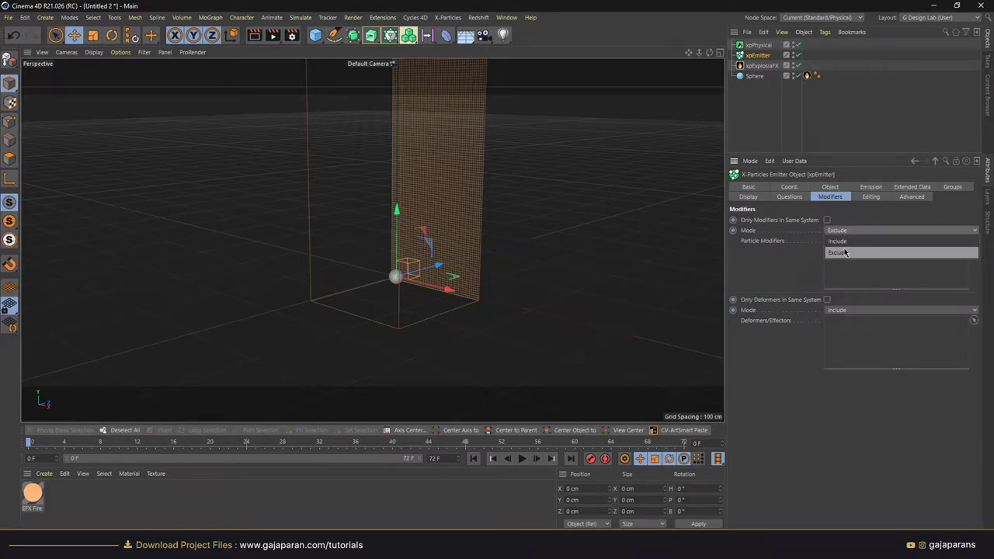
left_click(839, 250)
mouse_move(758, 45)
left_mouse_down()
mouse_move(838, 247)
mouse_move(880, 266)
left_mouse_up()
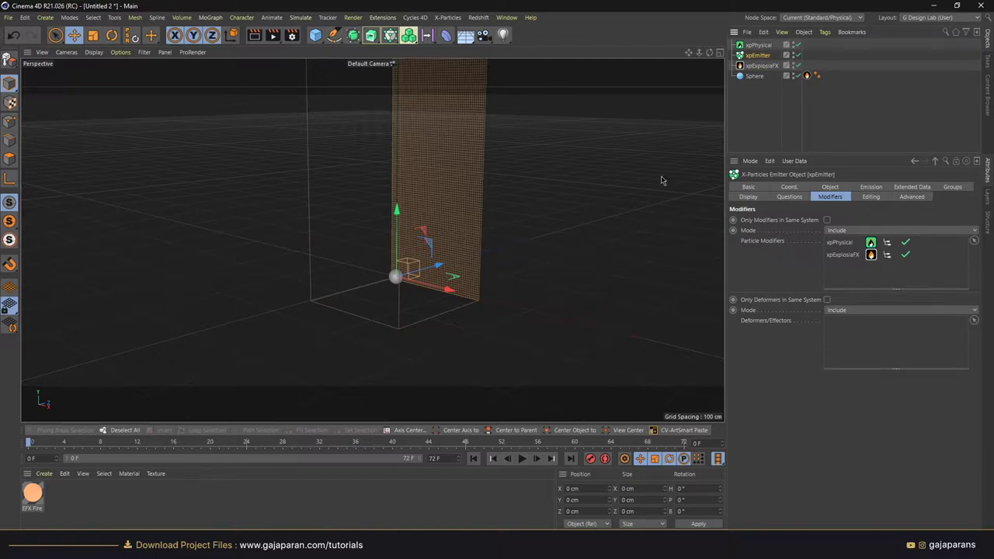
Give xpEmitter an xpExplosiaFX Source tag with Smoke at 0% and Heat at 0.43%
right_click(765, 55)
mouse_move(799, 204)
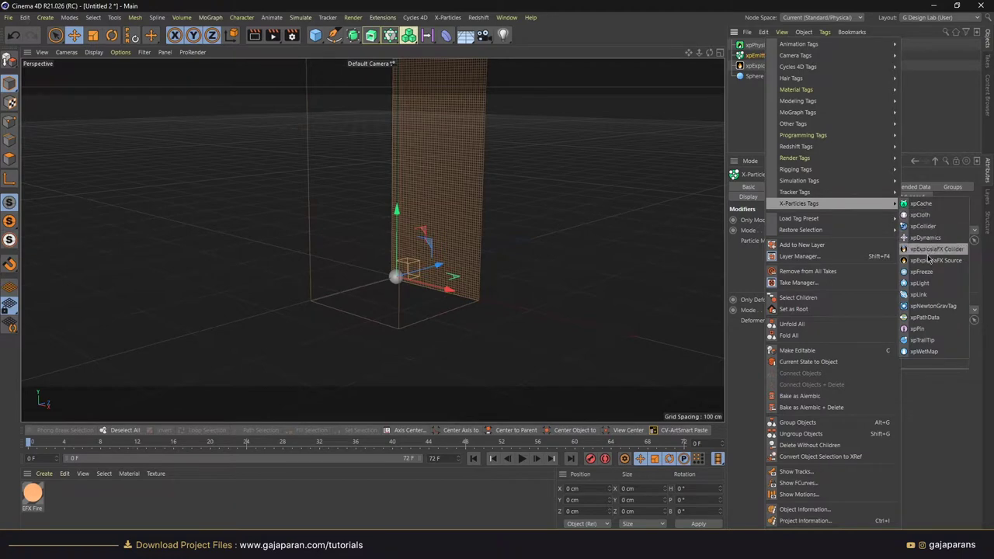
left_click(935, 261)
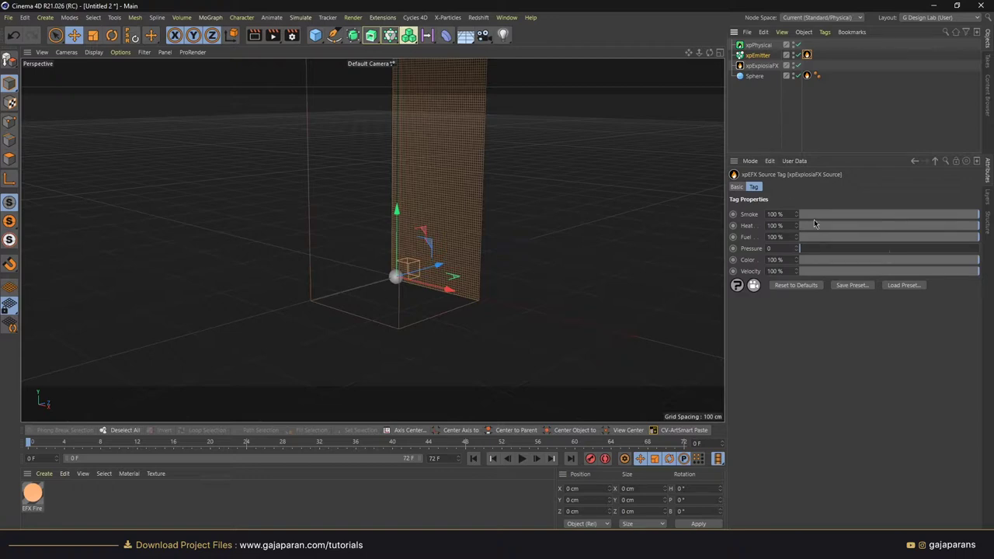
mouse_move(813, 217)
left_mouse_down()
mouse_move(800, 216)
mouse_move(802, 226)
mouse_move(980, 225)
mouse_move(991, 206)
left_mouse_up()
Turn off Change Temperature on the xpPhysical modifier
left_click(757, 45)
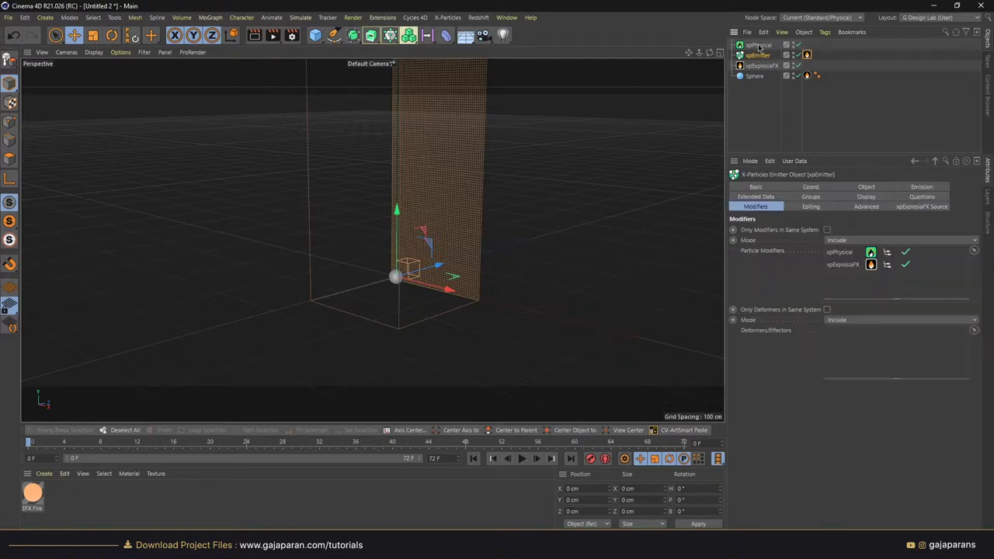
left_click(897, 222)
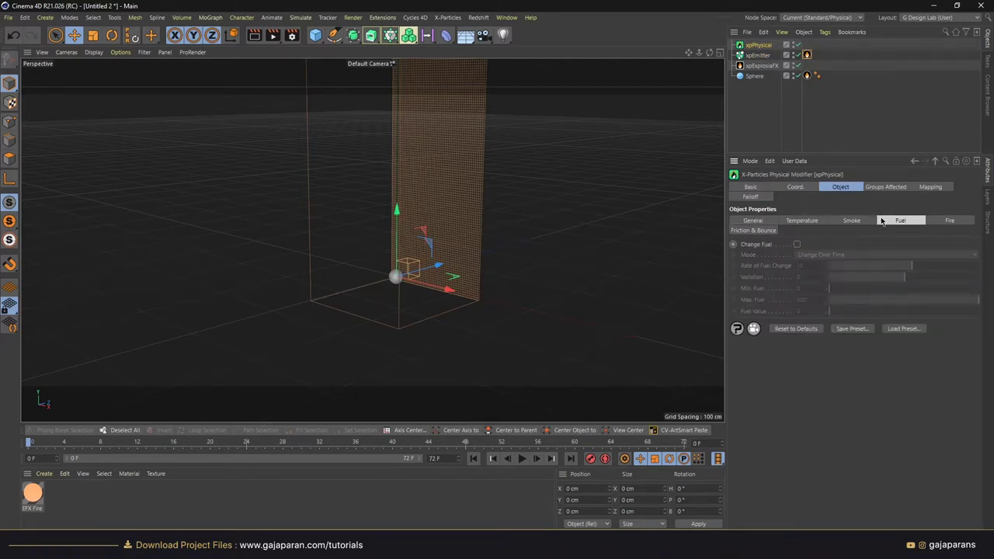
left_click(812, 221)
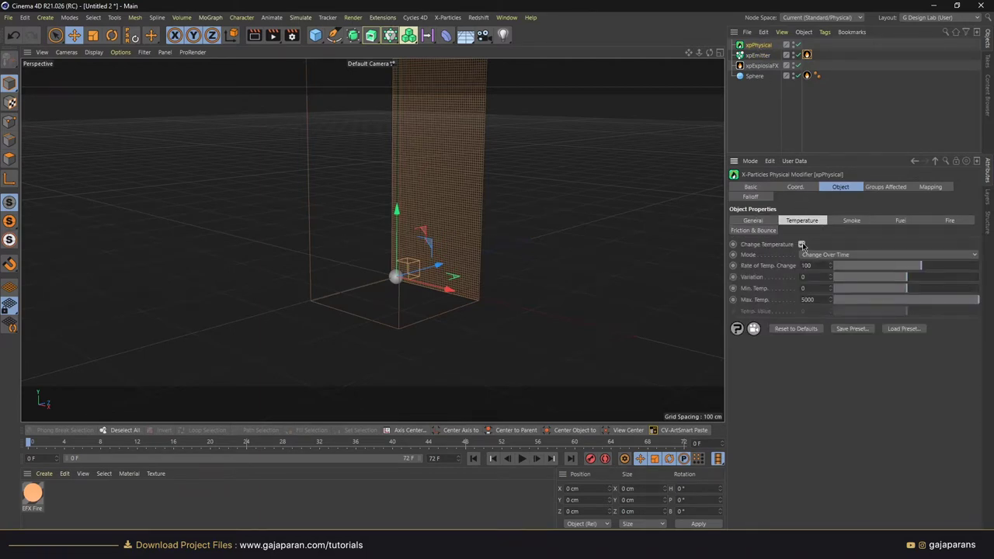
left_click(802, 245)
Enable Change Smoke in Set Value mode at 5, then play to preview
left_click(858, 222)
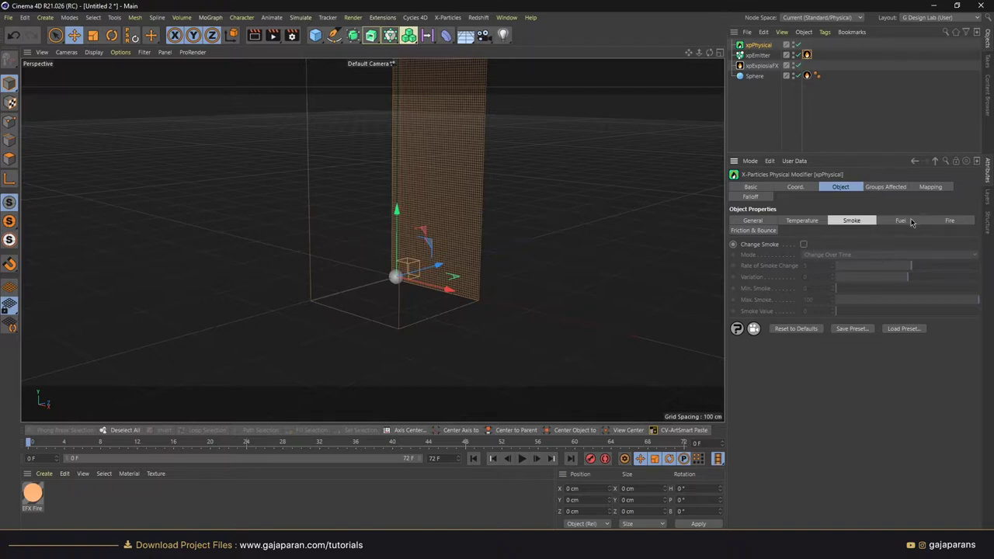
left_click(803, 244)
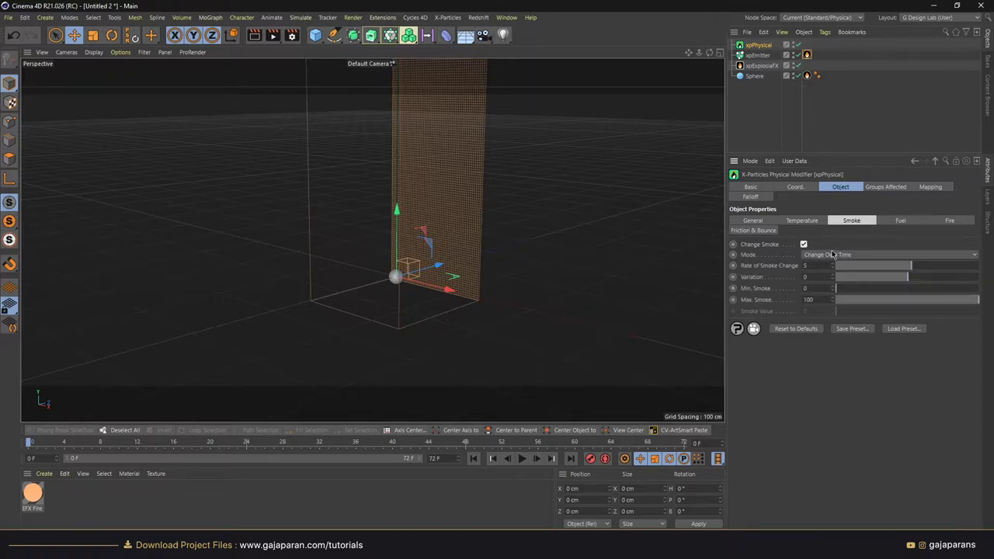
left_click(832, 254)
left_click(828, 287)
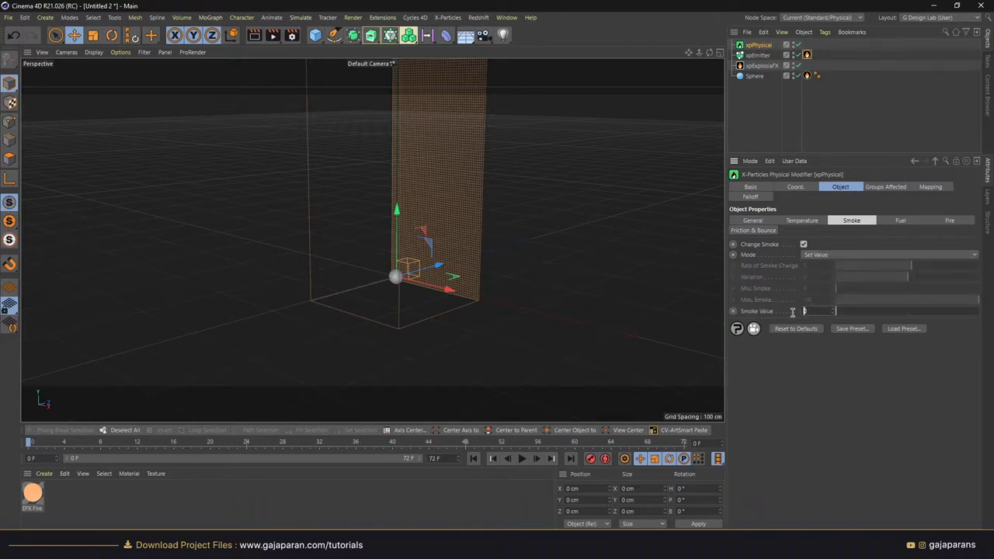
left_click(771, 138)
left_click(522, 458)
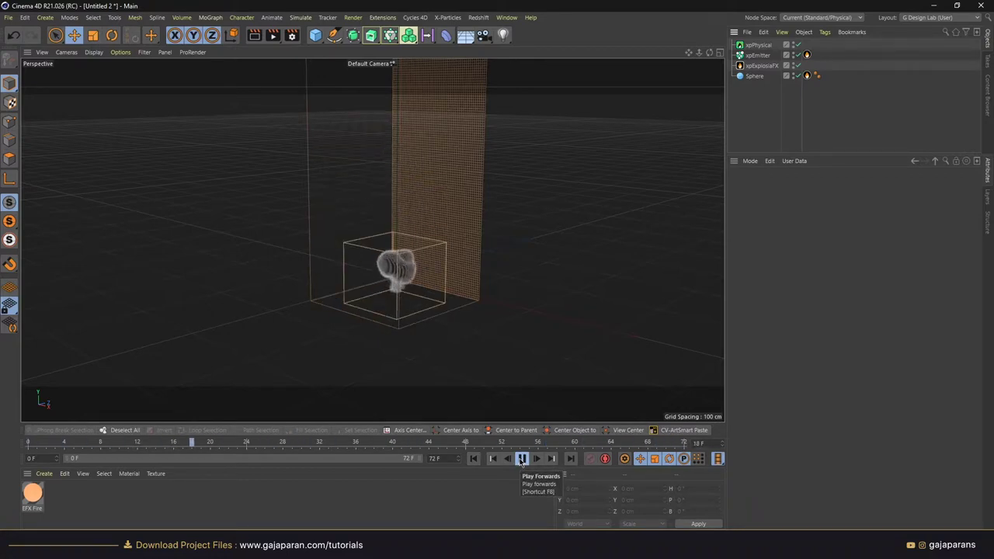
Enable Change Fuel on xpPhysical in Set Value mode with Fuel Value 5
left_click(522, 458)
left_click(759, 45)
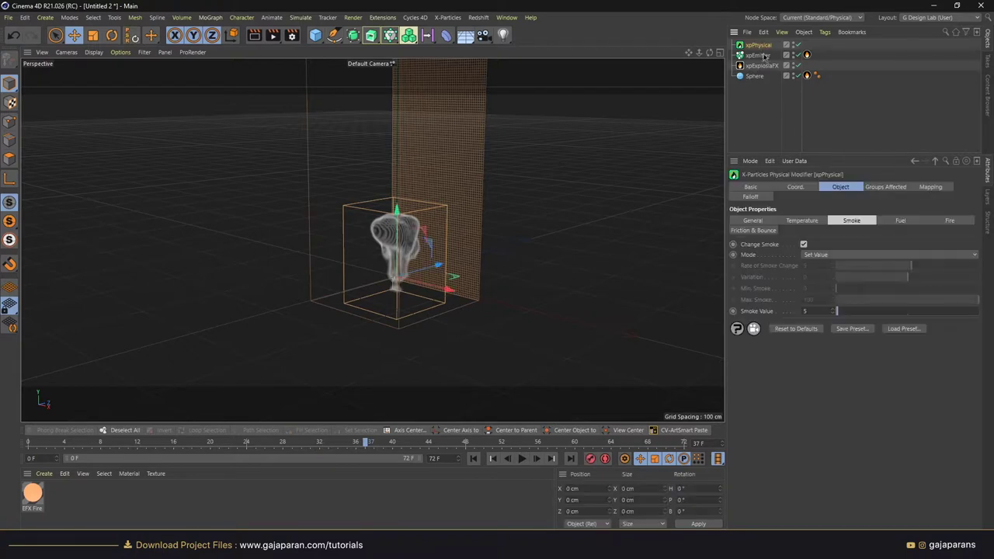
left_click(899, 224)
left_click(797, 244)
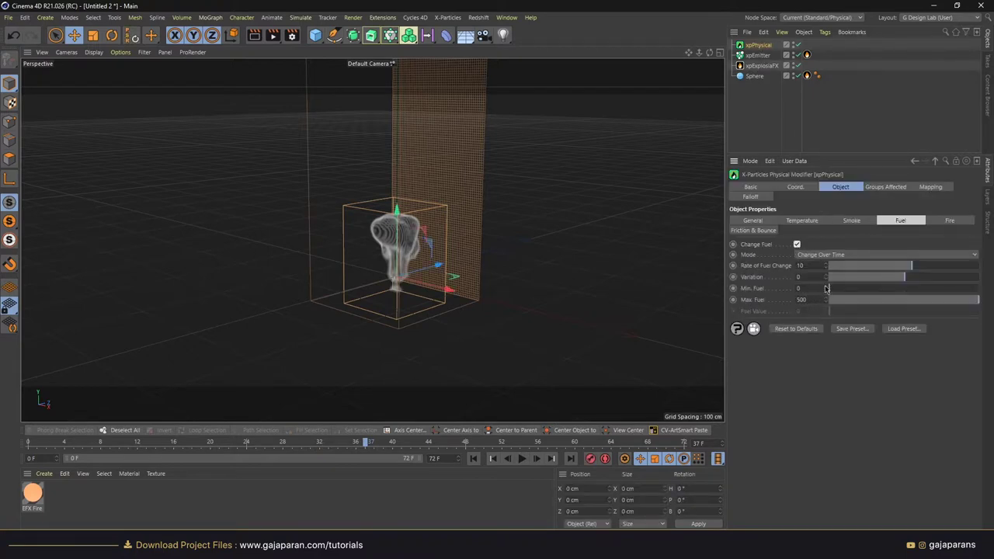
left_click(829, 255)
left_click(815, 264)
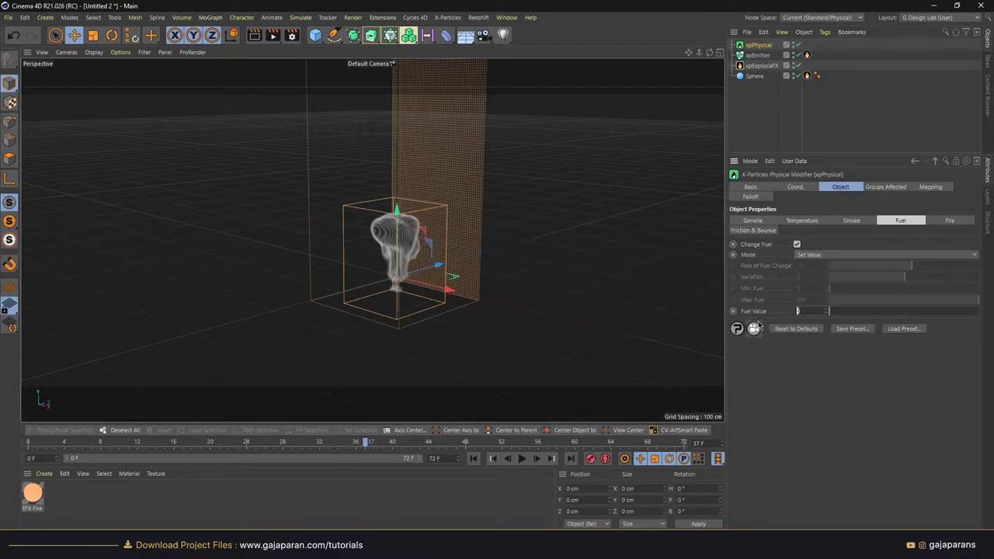
left_click(811, 310)
type("5")
Replay the simulation to inspect the mushroom-shaped plume, then rewind to frame 0
left_click(473, 458)
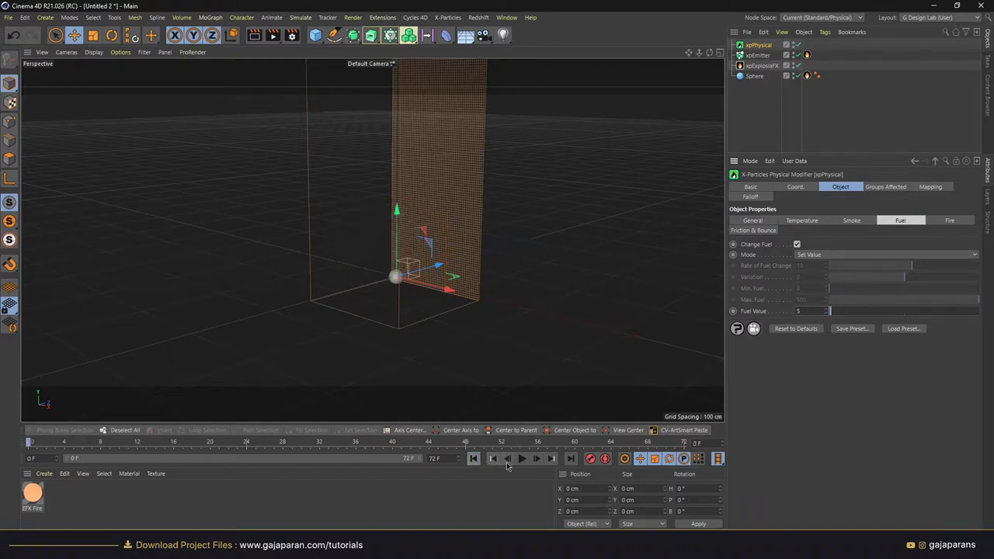
left_click(521, 459)
left_click(522, 458)
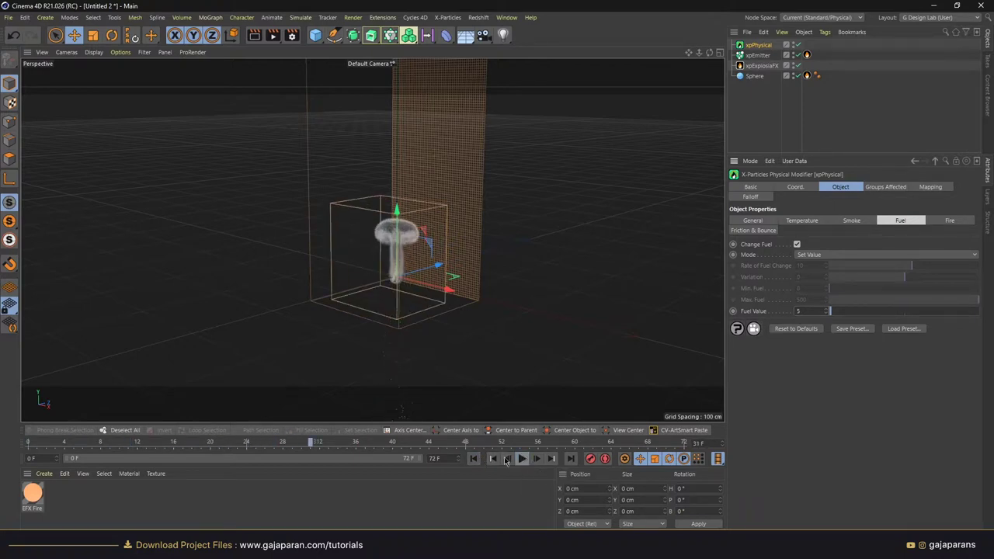
left_click(474, 458)
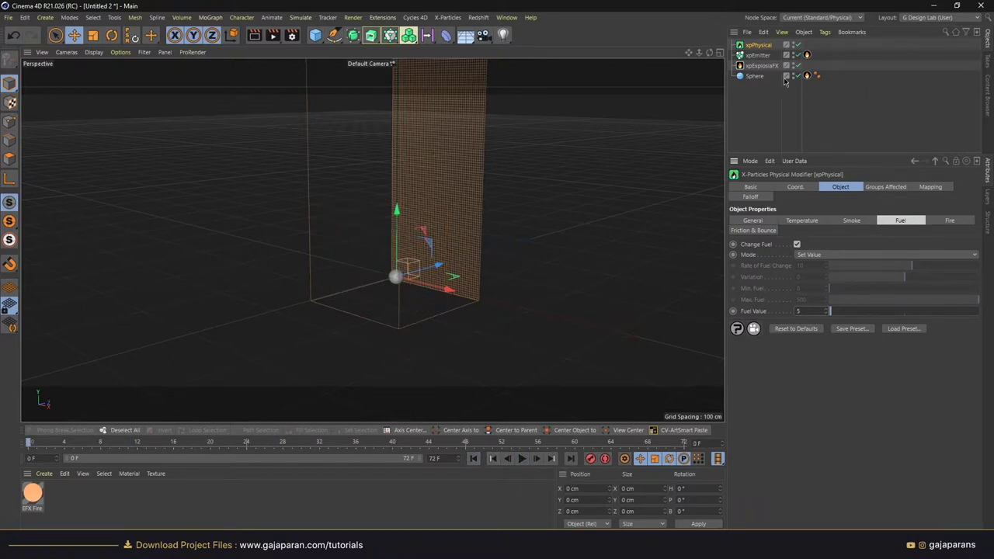
left_click(750, 197)
Add a shrunken Spherical Field to xpPhysical's falloff with 100% Inner Offset, raised to Y 156.268 cm
left_click(763, 298)
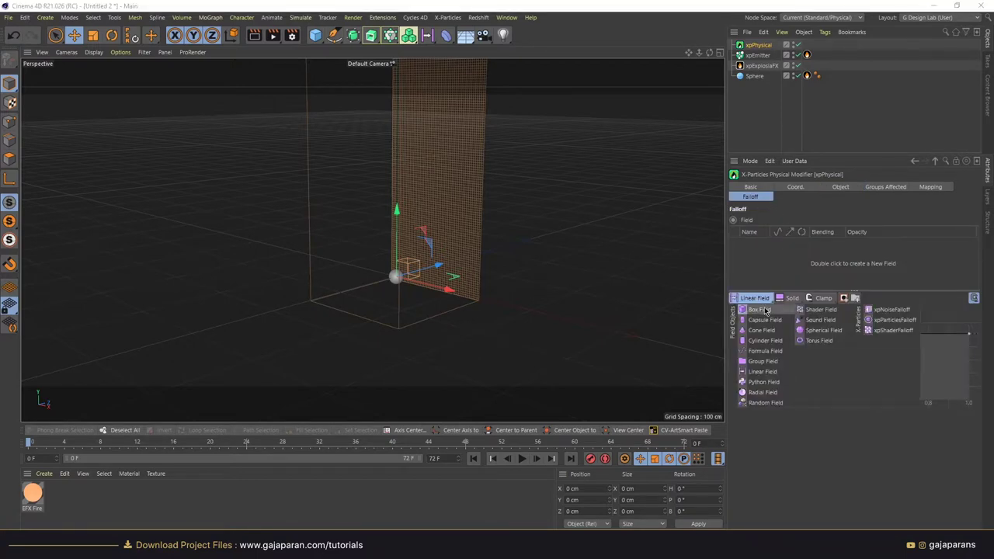
left_click(823, 330)
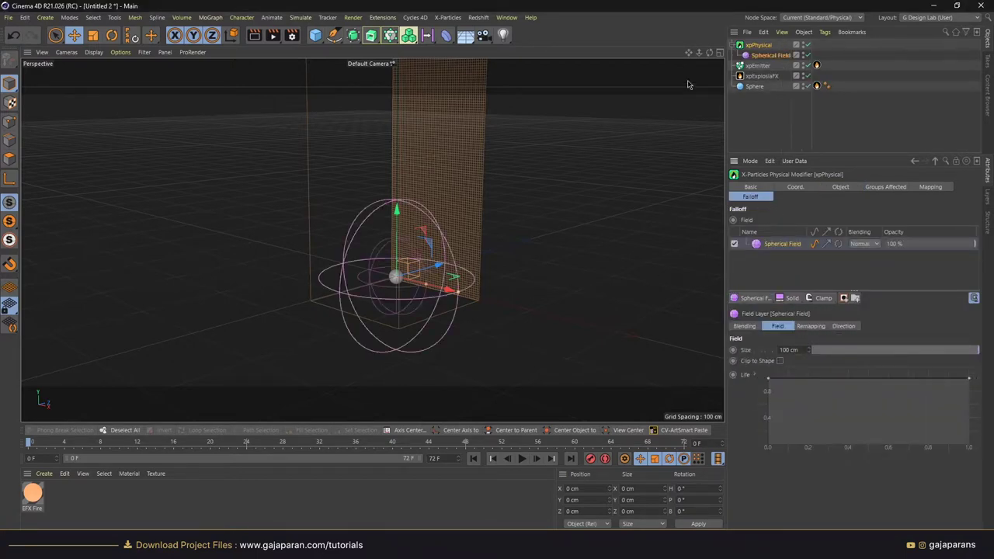
left_click(809, 326)
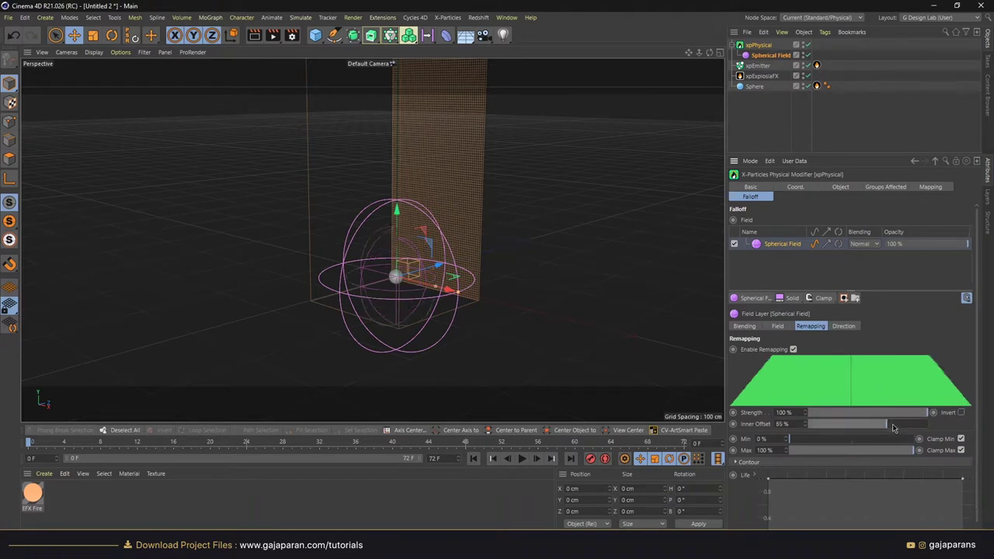
mouse_move(459, 283)
left_mouse_down()
mouse_move(398, 249)
mouse_move(425, 208)
left_mouse_up()
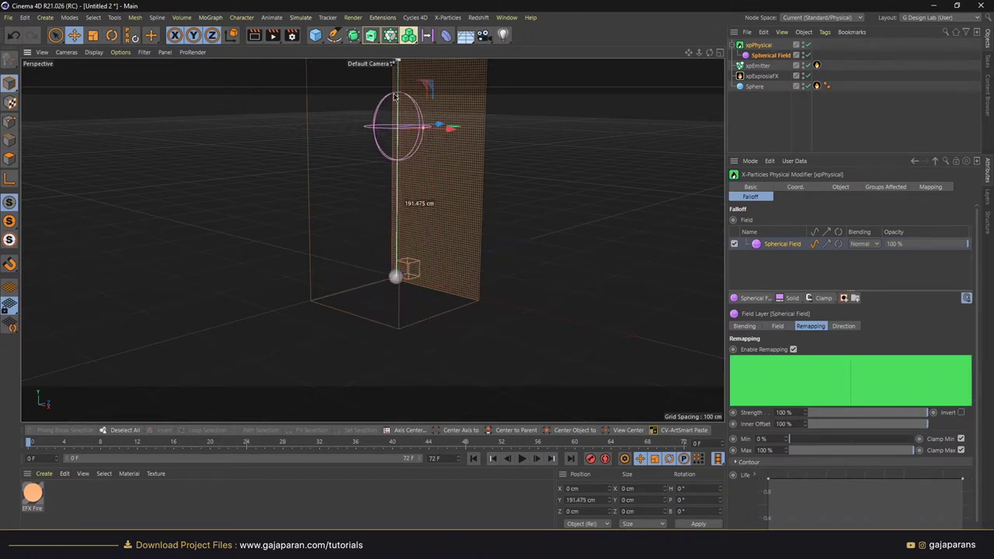
left_click_drag(400, 93, 398, 122)
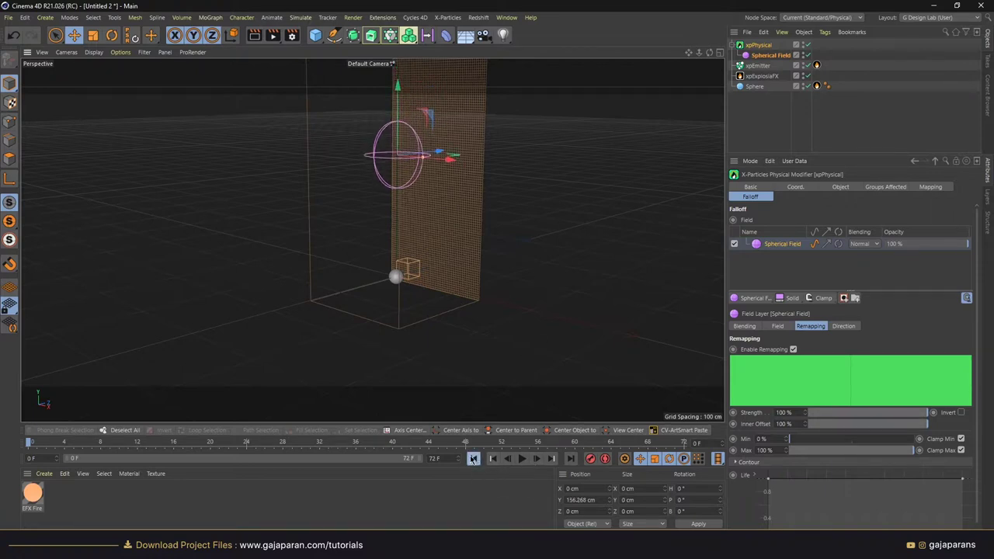
Simulate the smoke to frame 65, then apply the EFX Fire & Smoke material to xpExplosiaFX
left_click(522, 459)
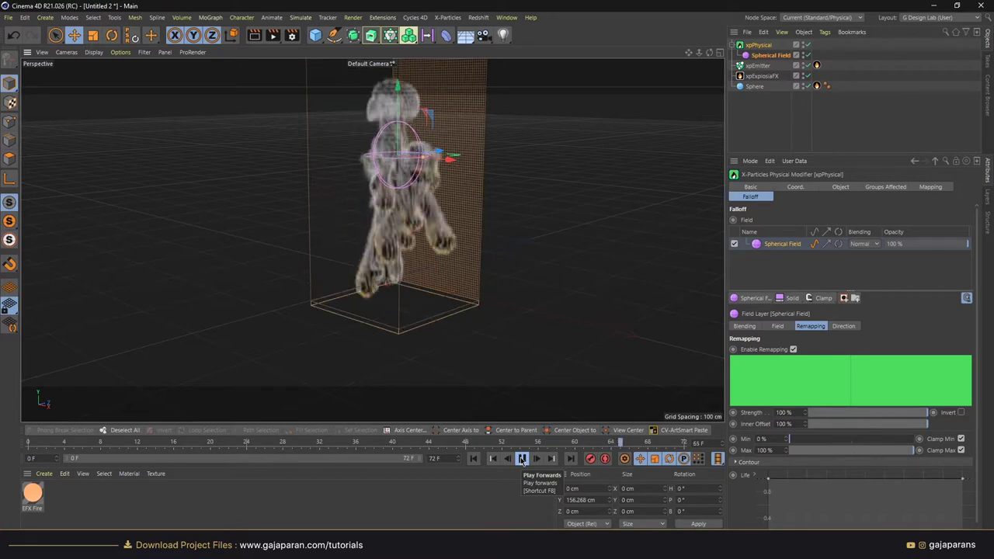
left_click(492, 459)
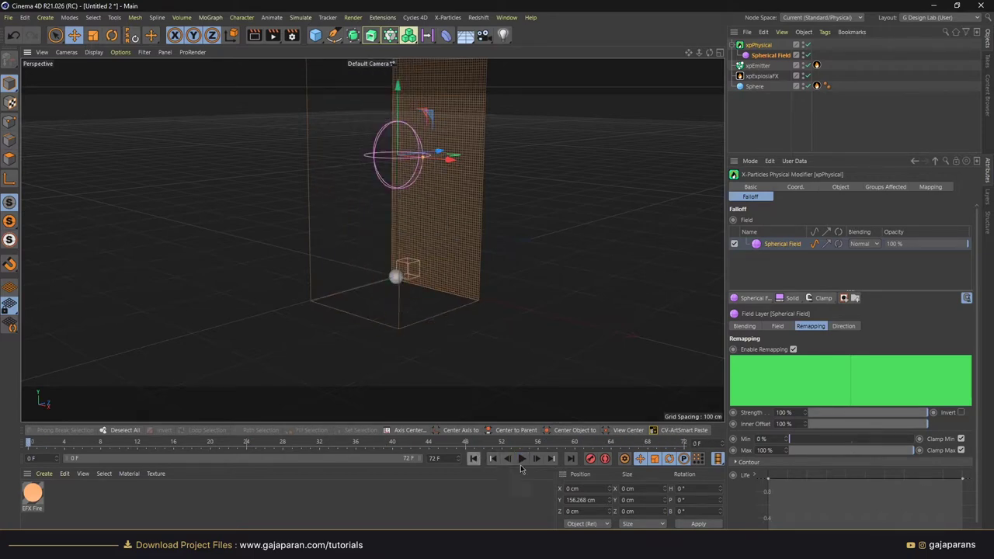
left_click(522, 458)
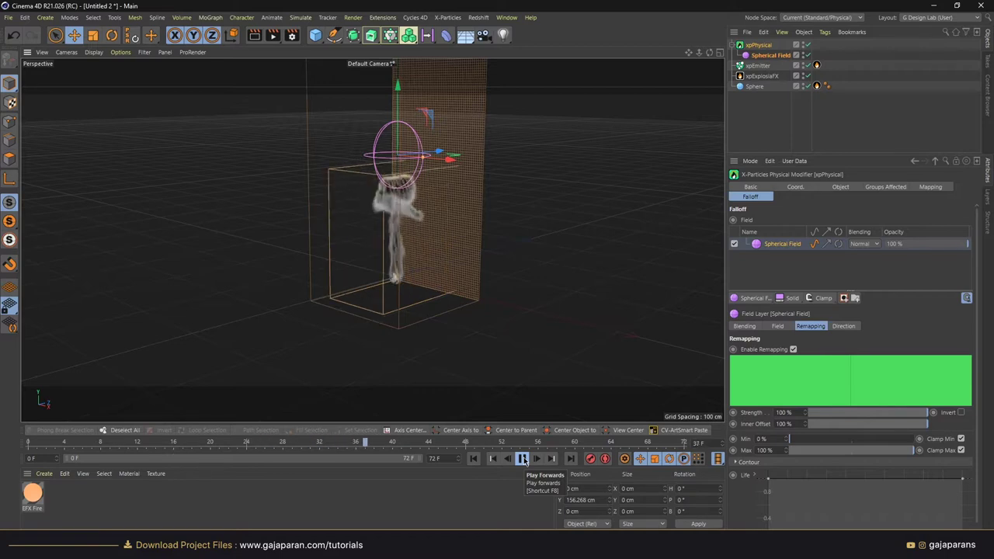
left_click(522, 459)
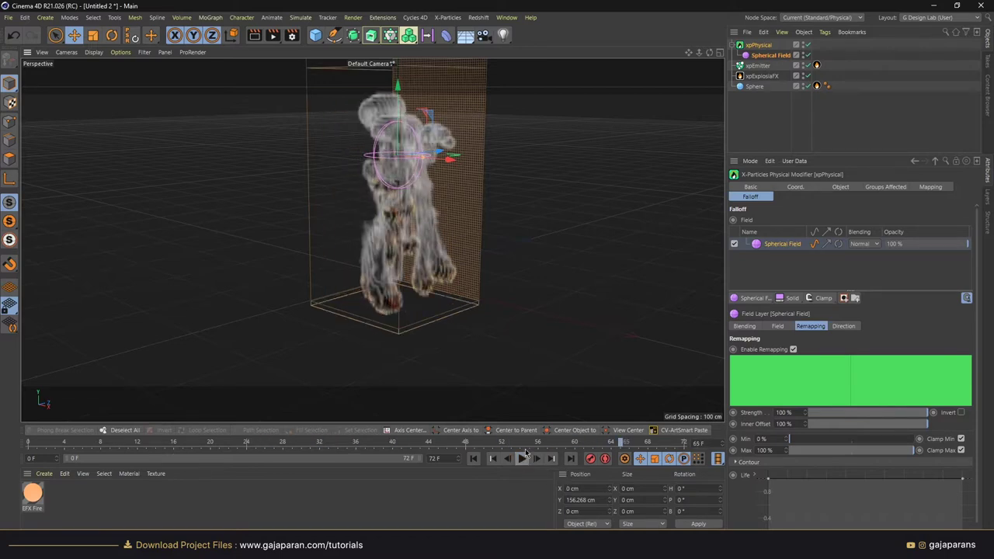
mouse_move(501, 255)
left_mouse_down("alt")
mouse_move(517, 238)
mouse_move(543, 259)
mouse_move(526, 272)
mouse_move(559, 286)
left_mouse_up("alt")
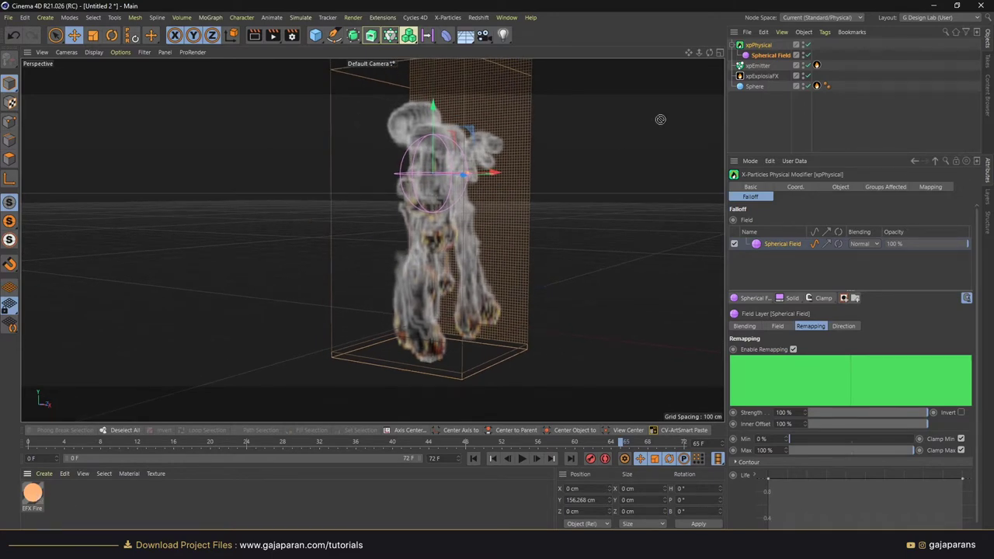
left_click_drag(773, 80, 773, 76)
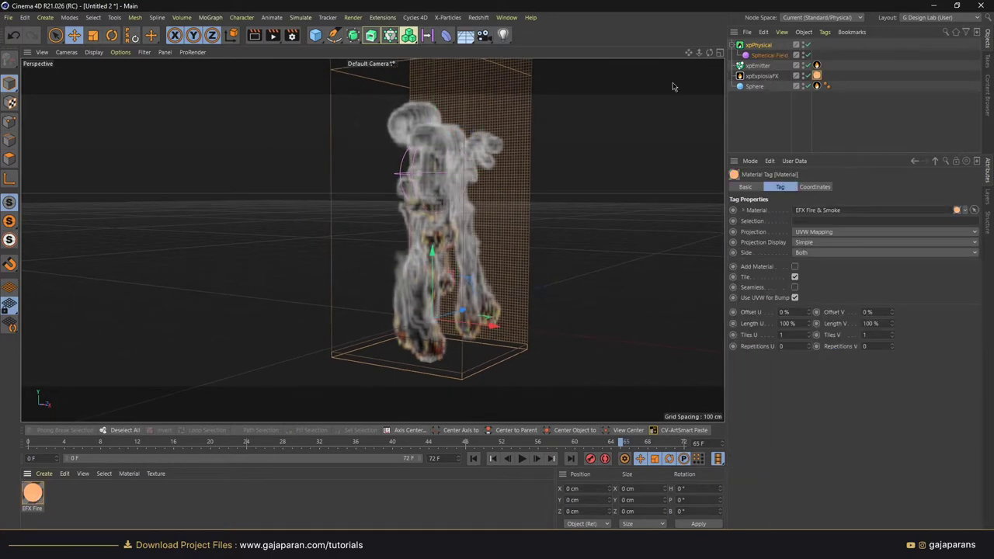
Start the Cycles 4D Real-Time Preview, enlarge and centre its render, and place it beside the viewport
left_click(414, 17)
left_click(439, 104)
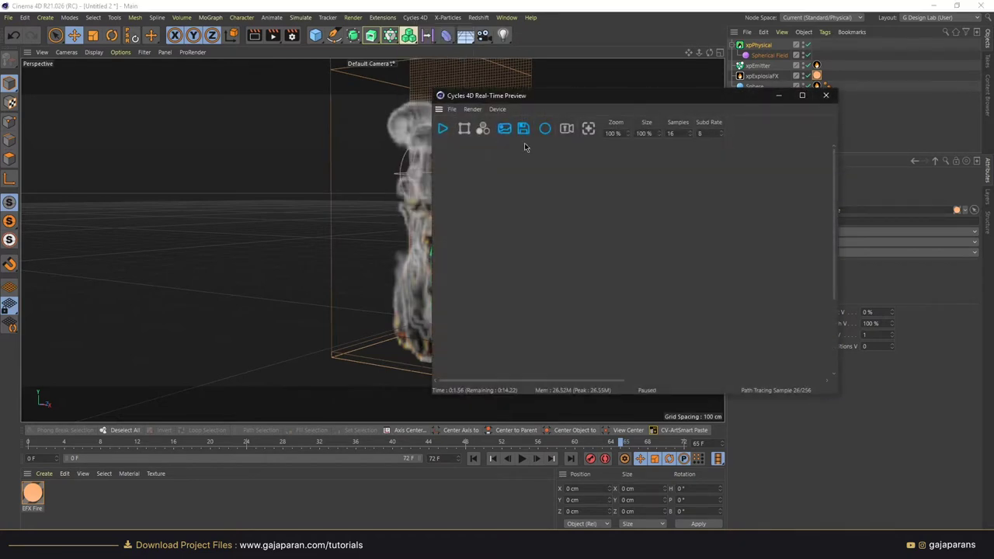
left_click(442, 128)
left_click_drag(575, 98, 476, 87)
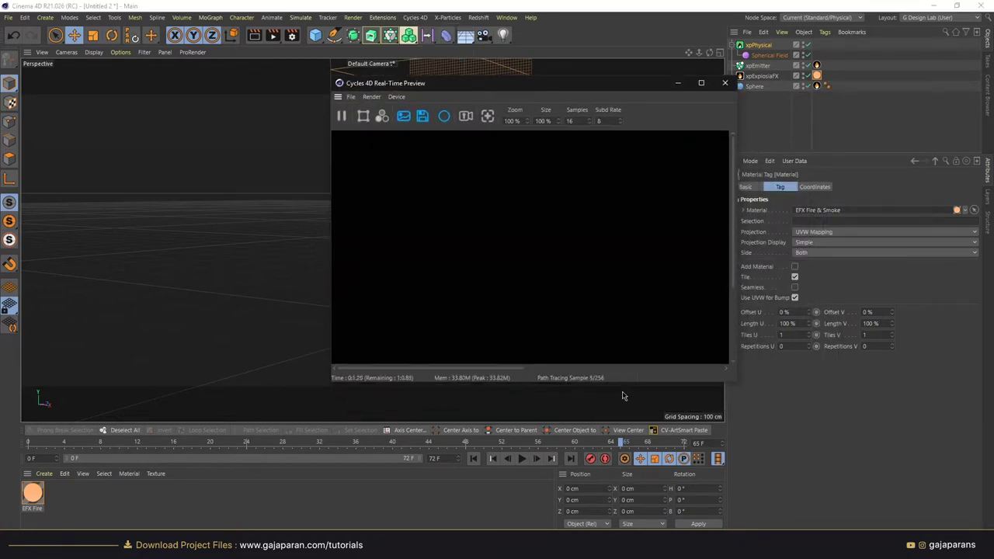
left_click_drag(623, 383, 623, 530)
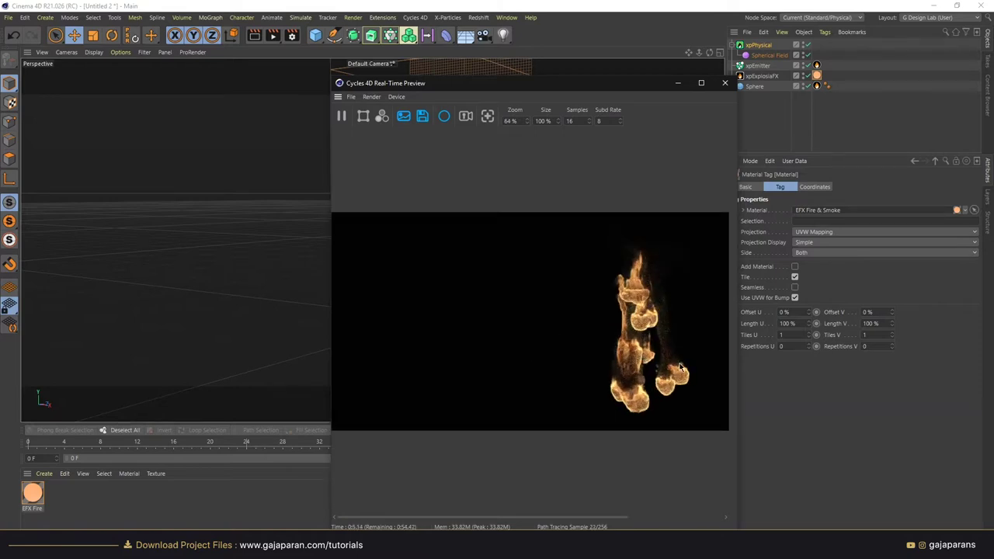
middle_click_drag(680, 368, 569, 365, "alt")
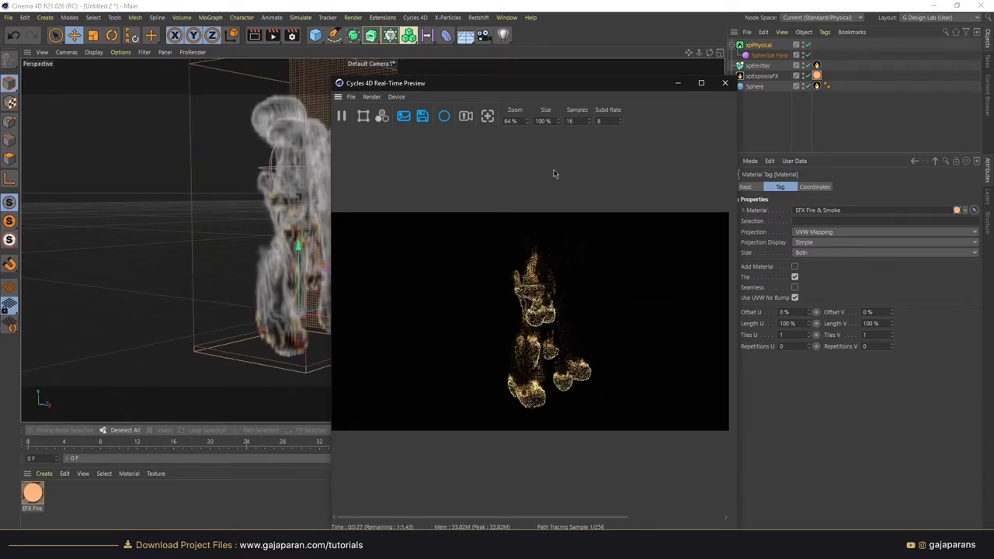
left_click_drag(513, 83, 753, 77)
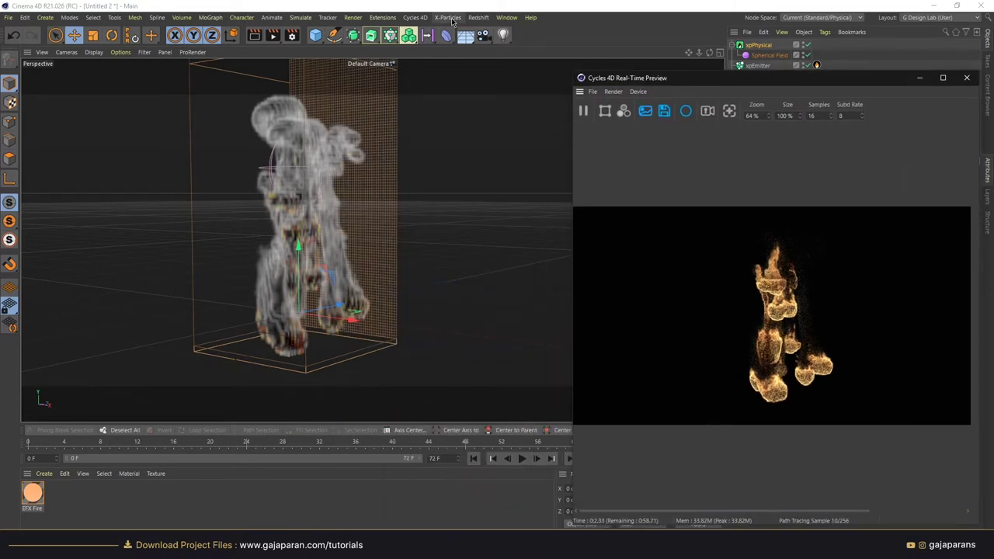
Add a Cycles 4D light left of the plume, recentre the preview render, and go to frame 6
left_click(415, 17)
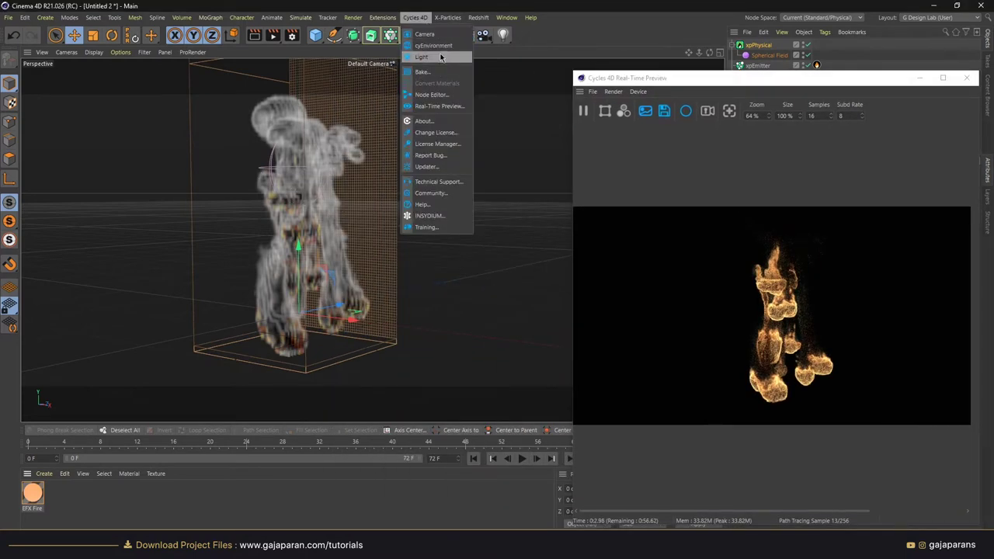
left_click(441, 57)
mouse_move(342, 315)
left_mouse_down()
mouse_move(237, 341)
mouse_move(187, 194)
left_mouse_up()
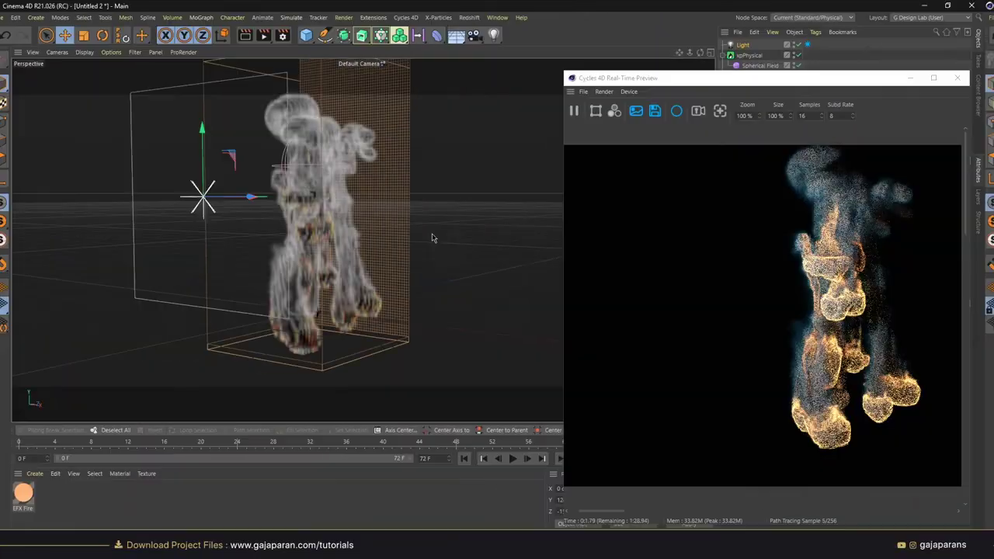
left_click_drag(824, 331, 738, 318)
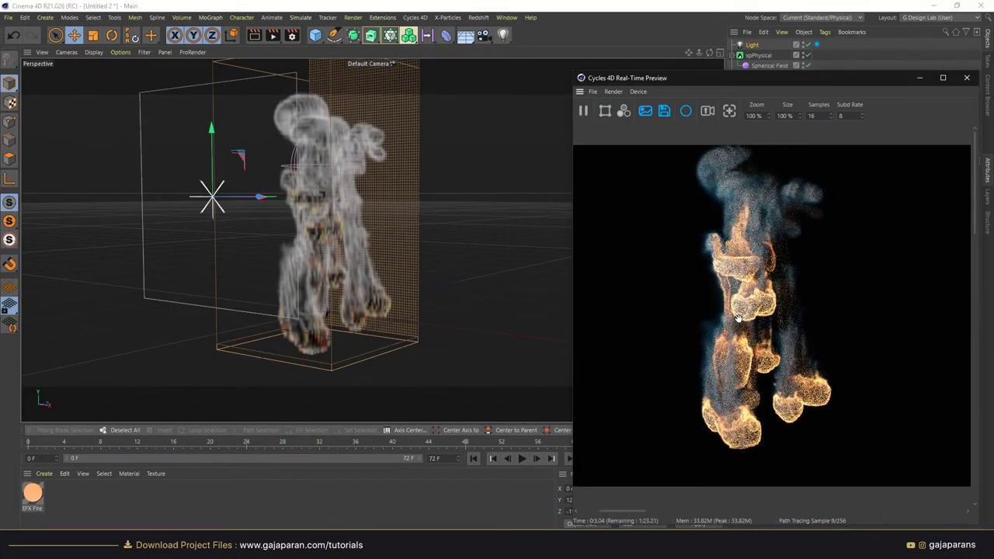
left_click_drag(833, 80, 640, 49)
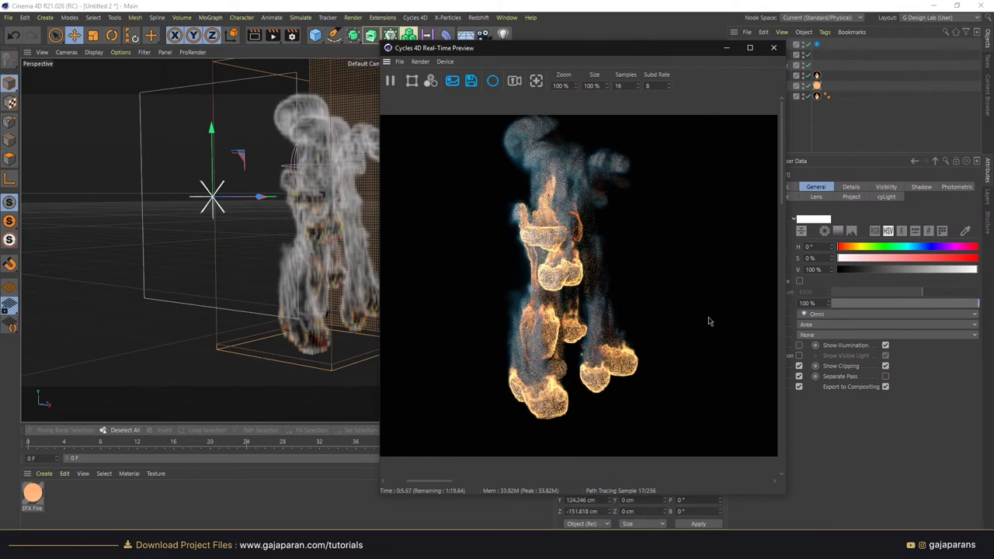
left_click(83, 441)
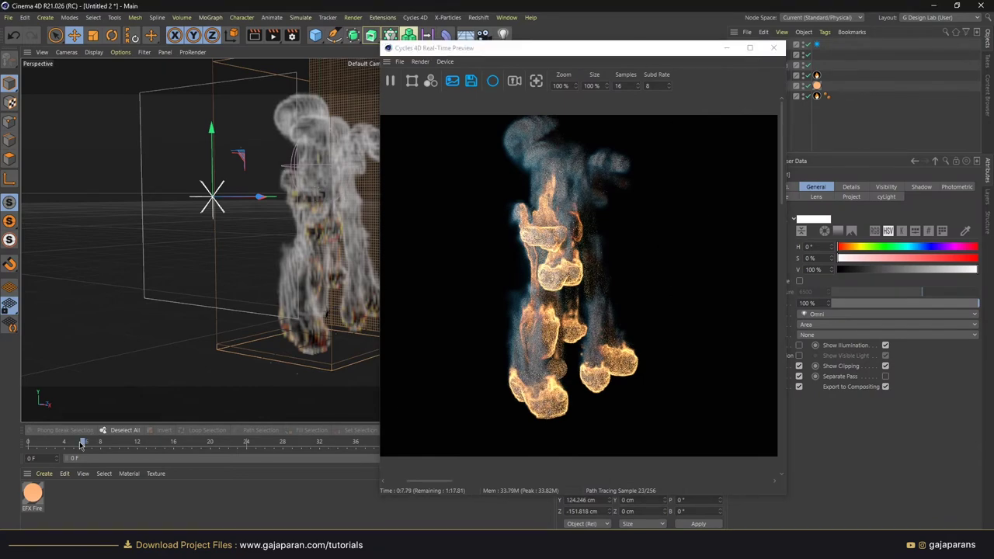
Move the preview right, replay the simulation from frame 0, and pause once the plume forms
left_click_drag(575, 50, 740, 16)
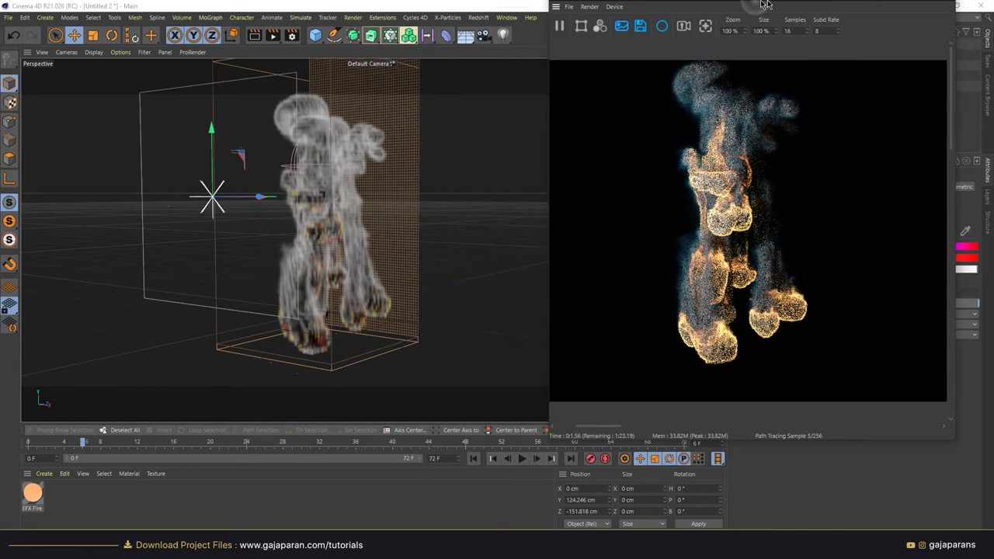
left_click(473, 459)
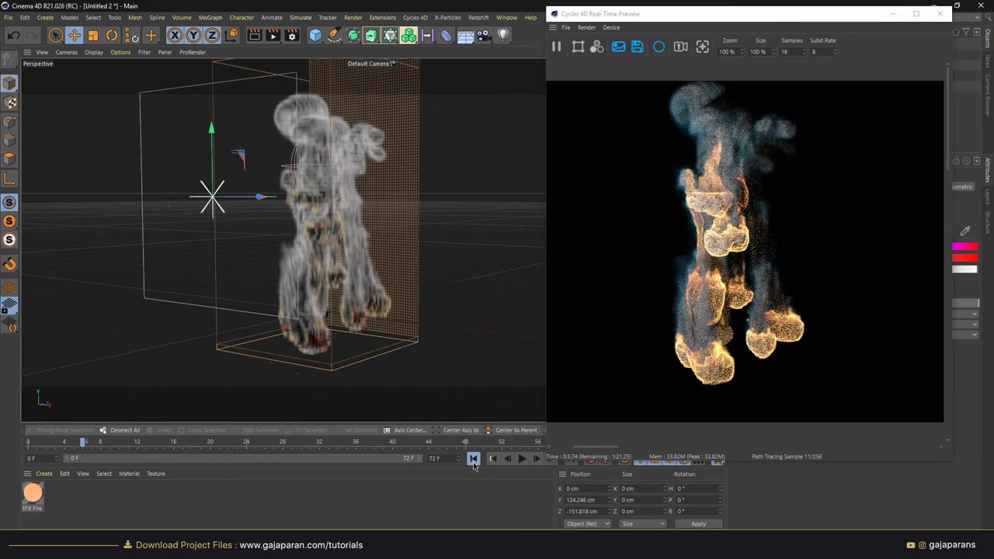
left_click(522, 458)
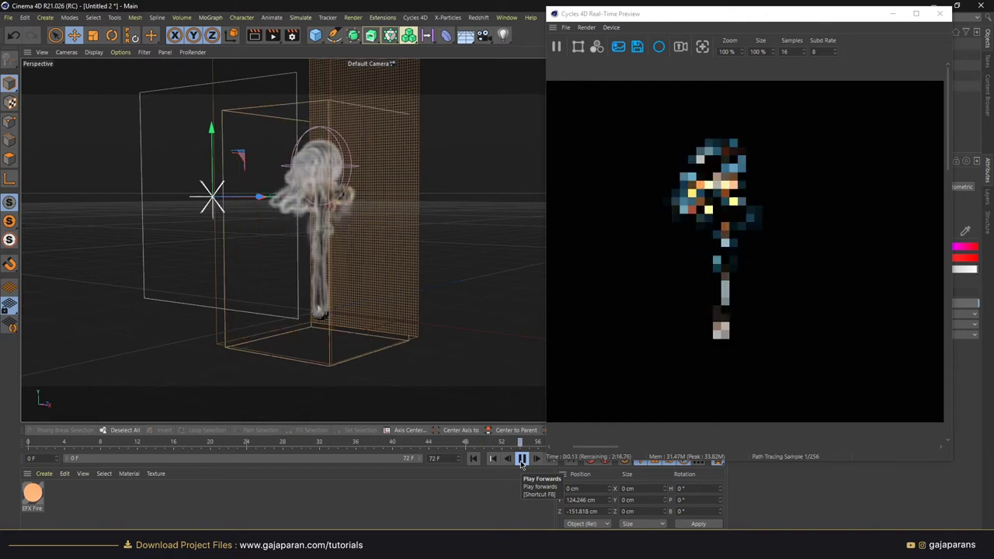
left_click(522, 459)
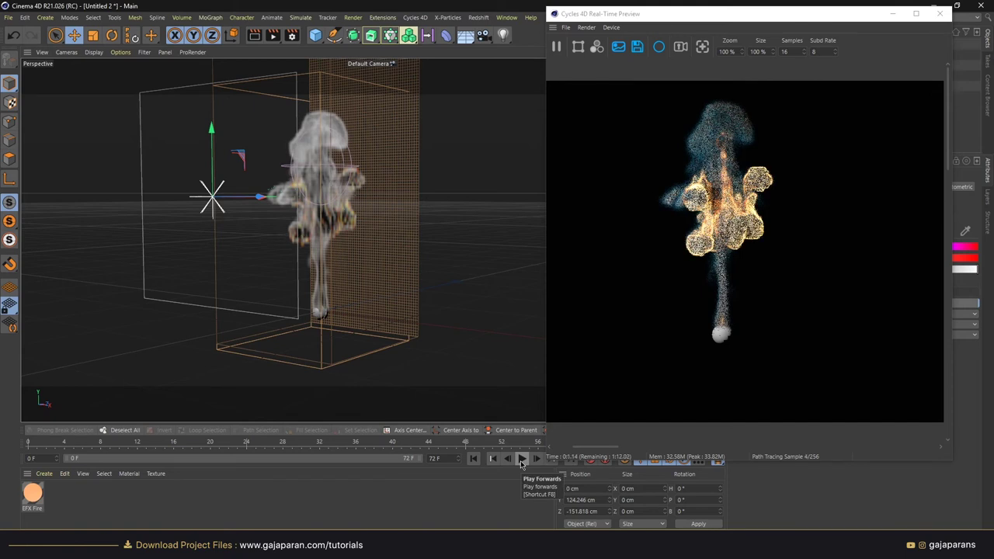